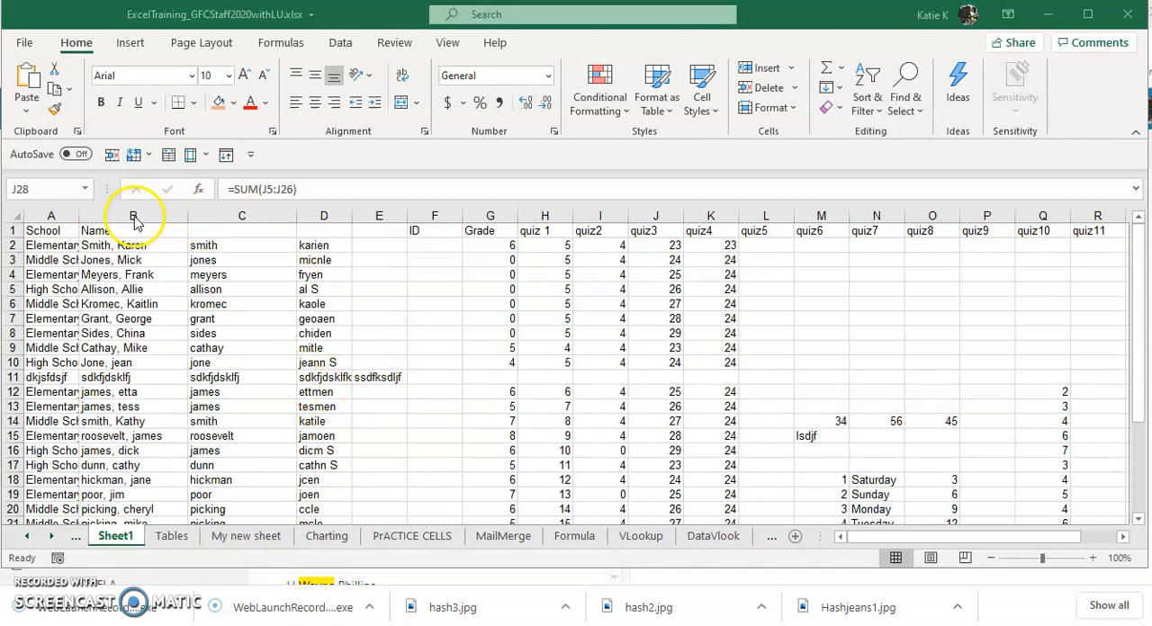
# Bold the entire header row 1 of the quiz sheet with Ctrl+B.
pyautogui.click(13, 231)
pyautogui.hotkey('ctrl', 'b')
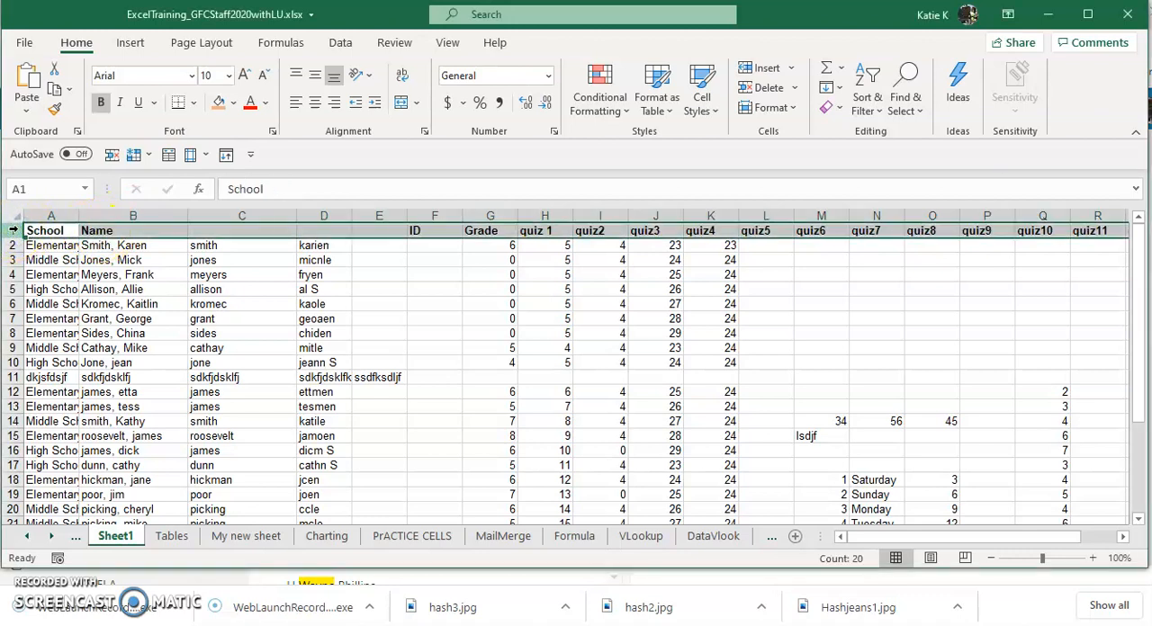
pyautogui.click(379, 289)
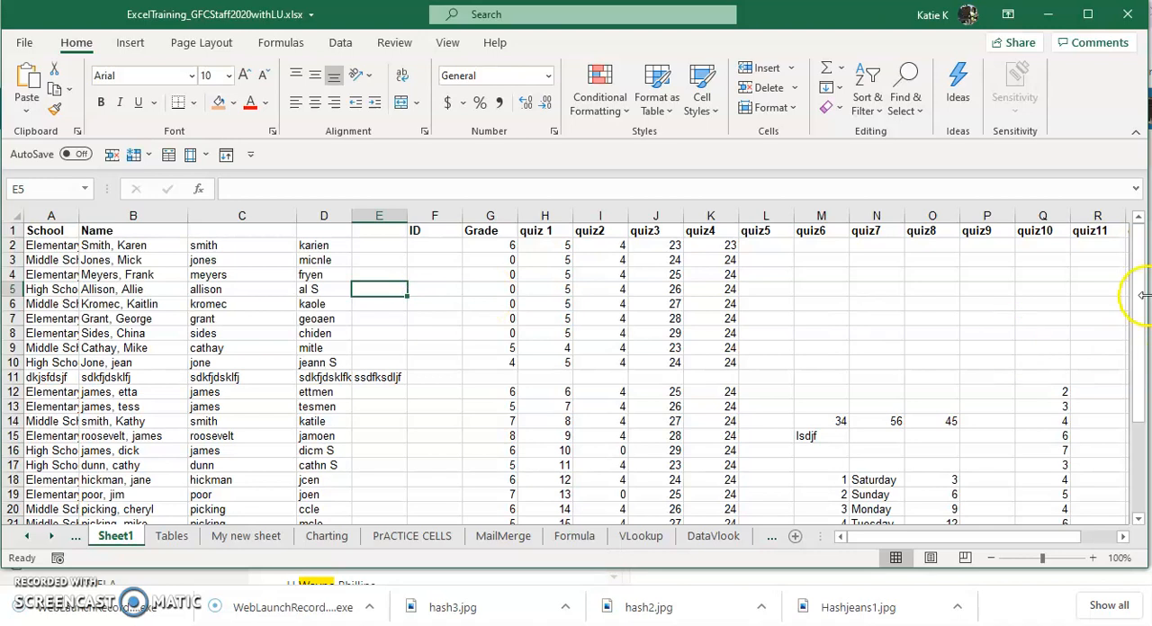
pyautogui.moveTo(1139, 295); pyautogui.dragTo(1138, 387)
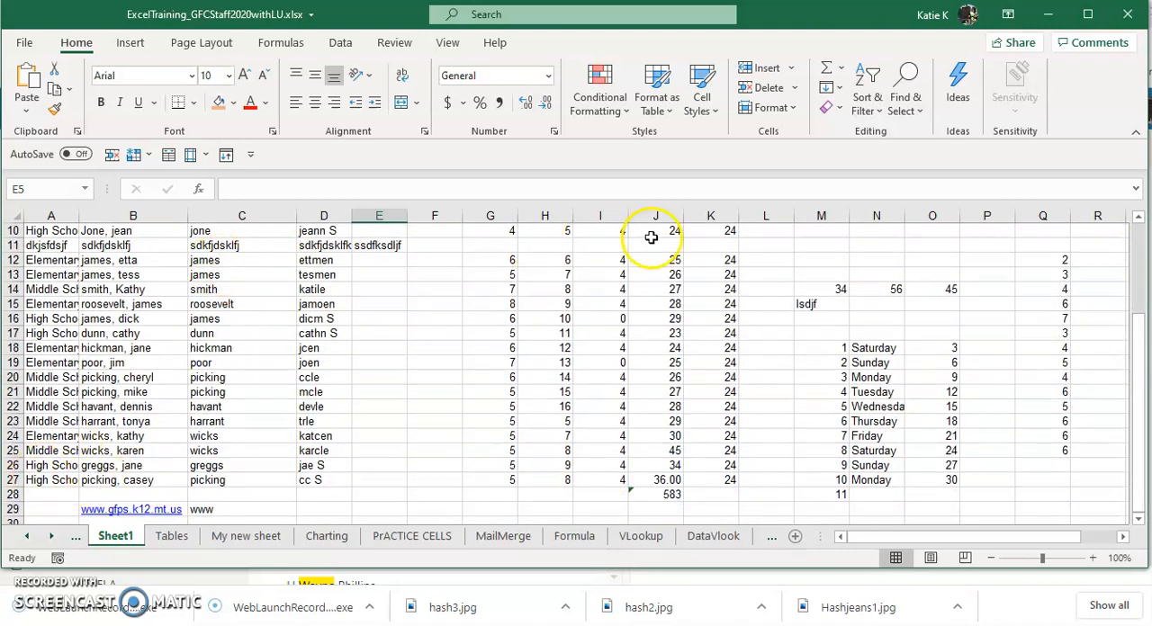
pyautogui.moveTo(859, 537)
pyautogui.mouseDown()
pyautogui.moveTo(896, 538)
pyautogui.moveTo(795, 531)
pyautogui.mouseUp()
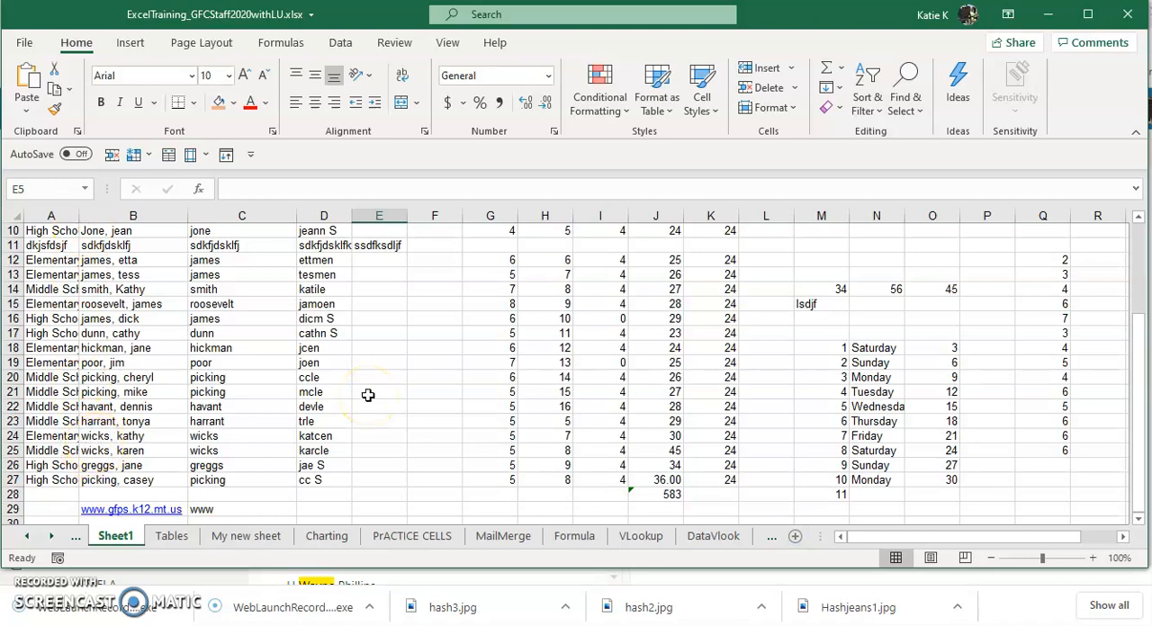
# Freeze panes at B2 so row 1 and the School column stay fixed while scrolling.
pyautogui.click(448, 42)
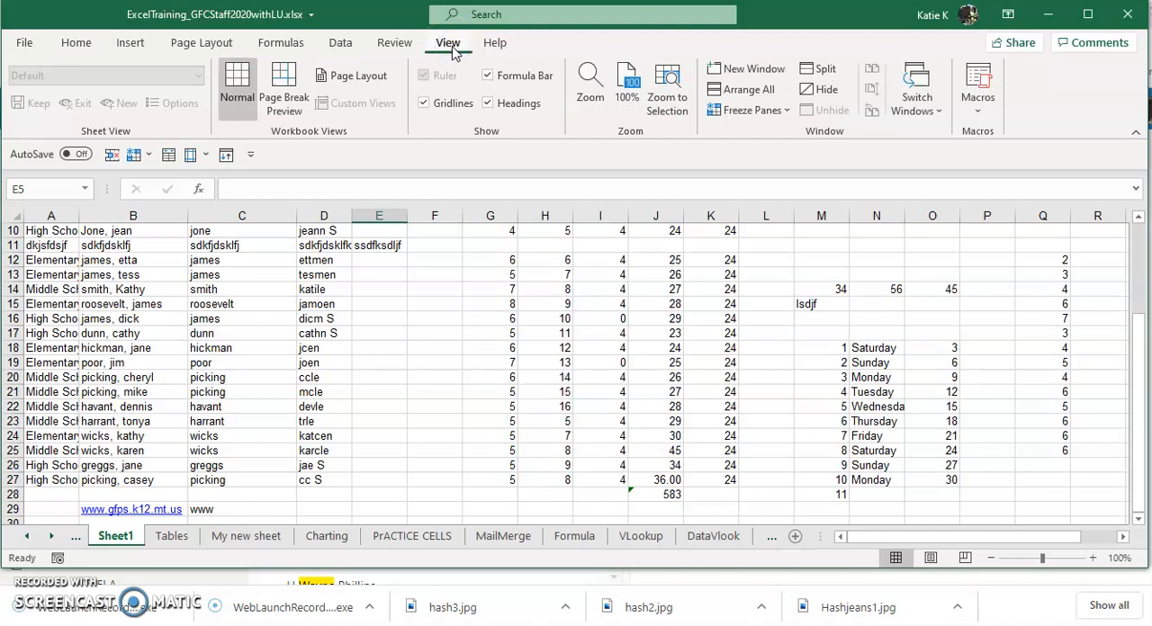
pyautogui.click(788, 113)
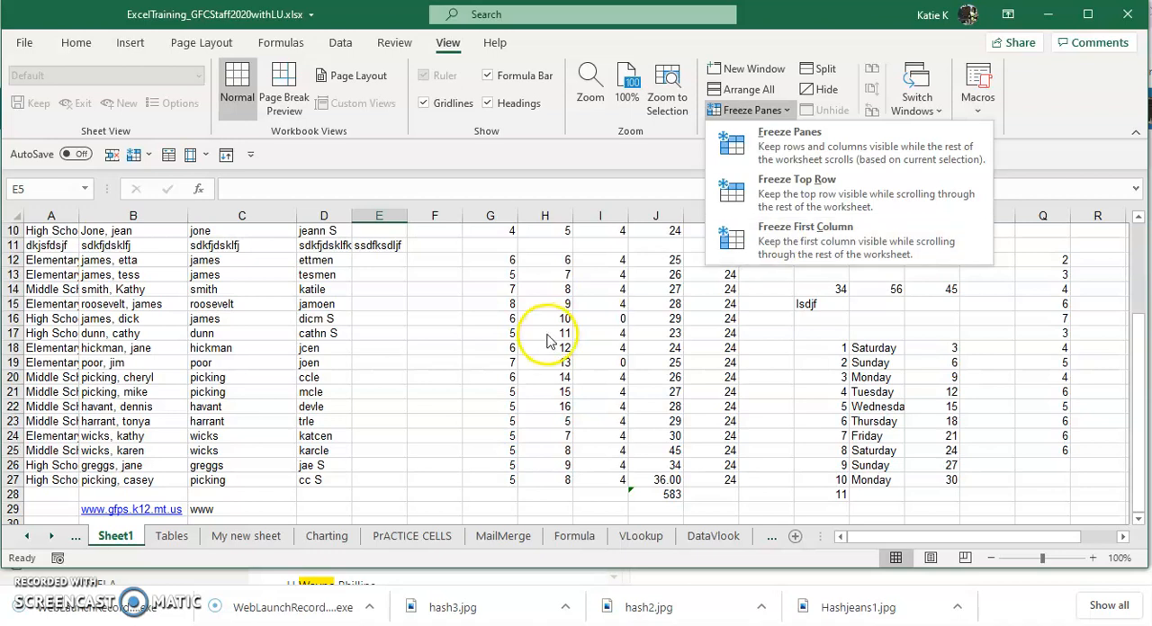
pyautogui.scroll(3, 547, 335)
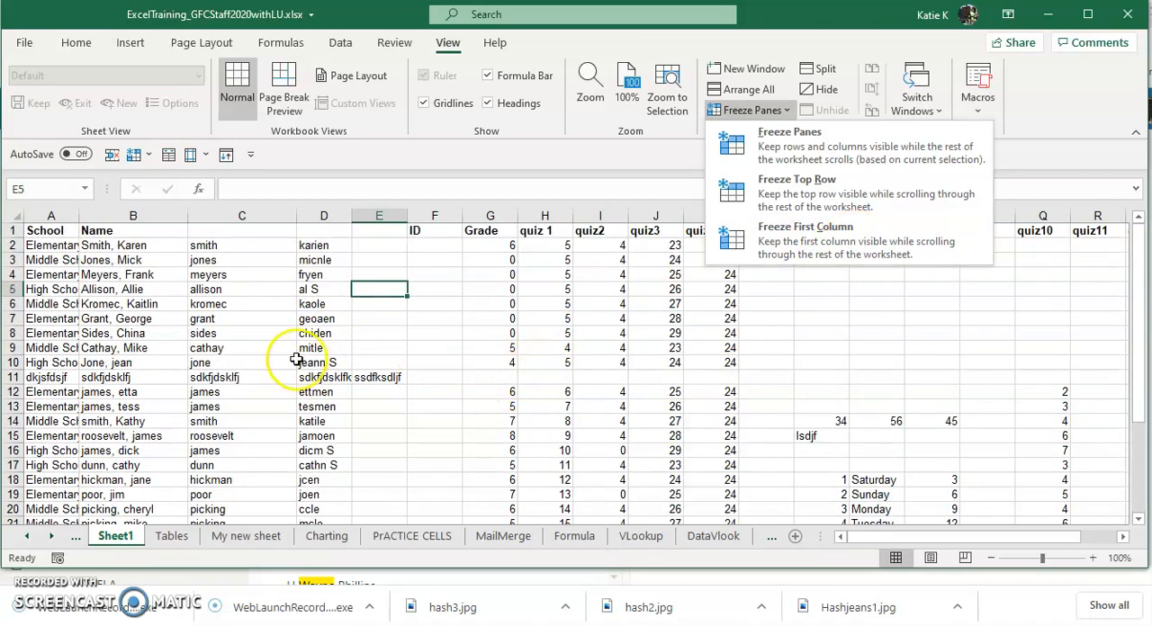
pyautogui.click(133, 246)
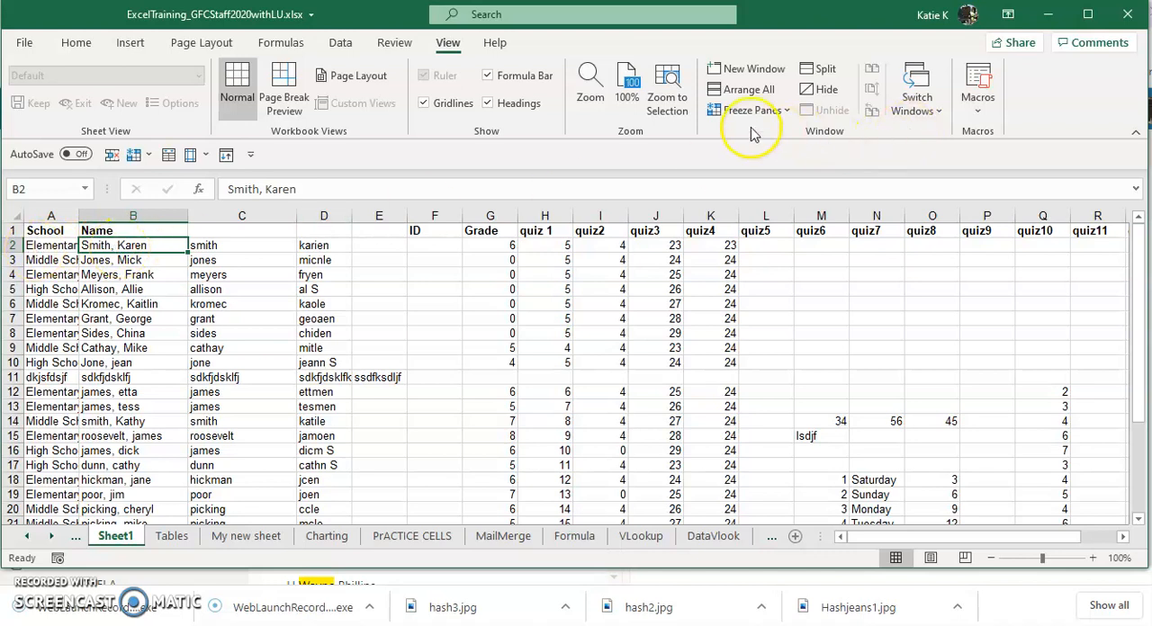
pyautogui.click(785, 111)
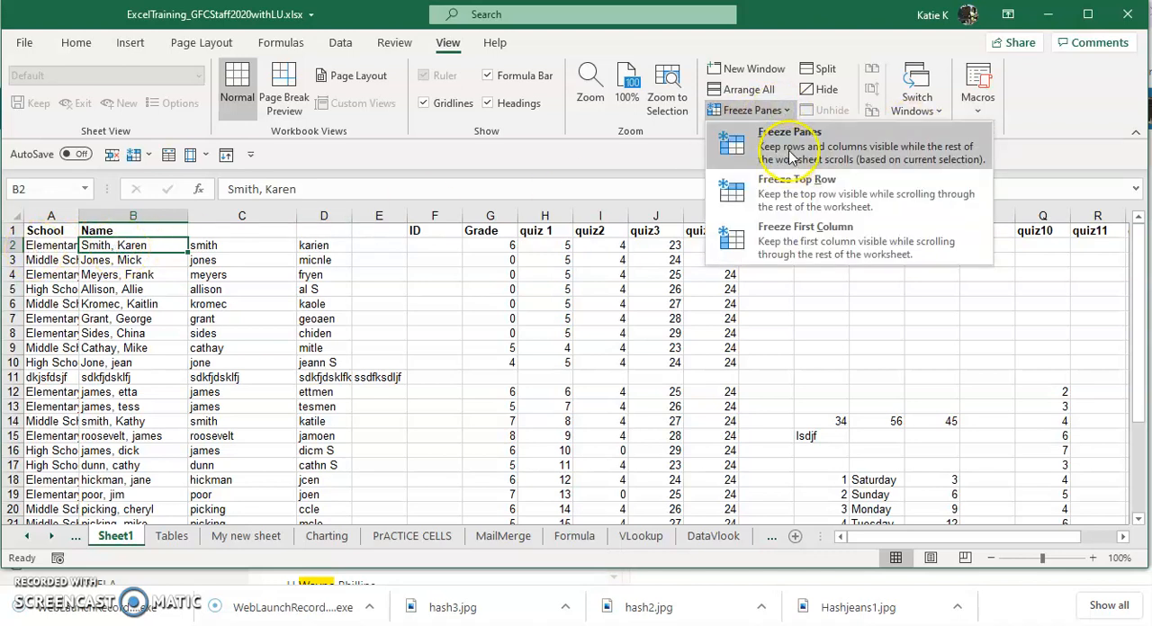
pyautogui.click(790, 150)
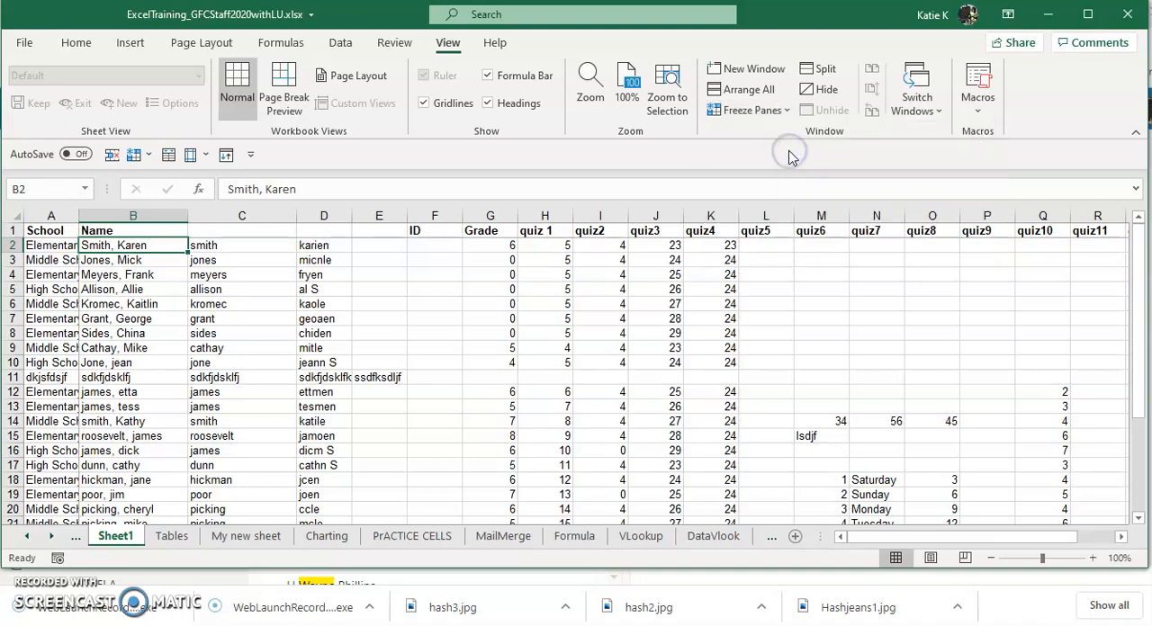
pyautogui.moveTo(1136, 279)
pyautogui.mouseDown()
pyautogui.moveTo(1134, 335)
pyautogui.moveTo(1139, 255)
pyautogui.mouseUp()
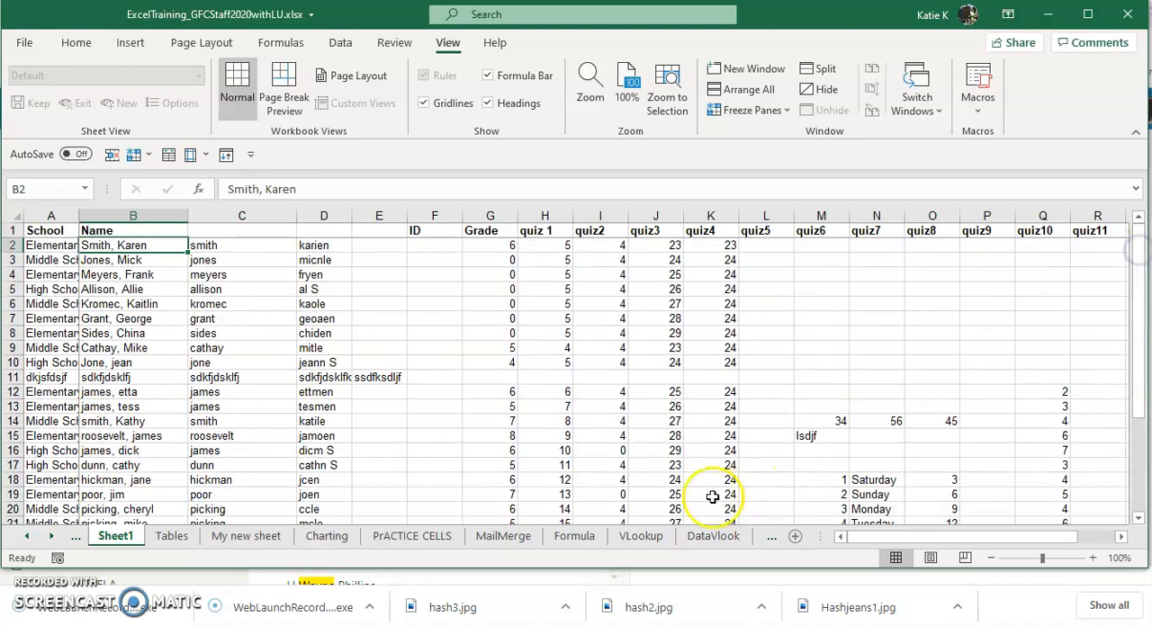
pyautogui.moveTo(895, 539); pyautogui.dragTo(844, 540)
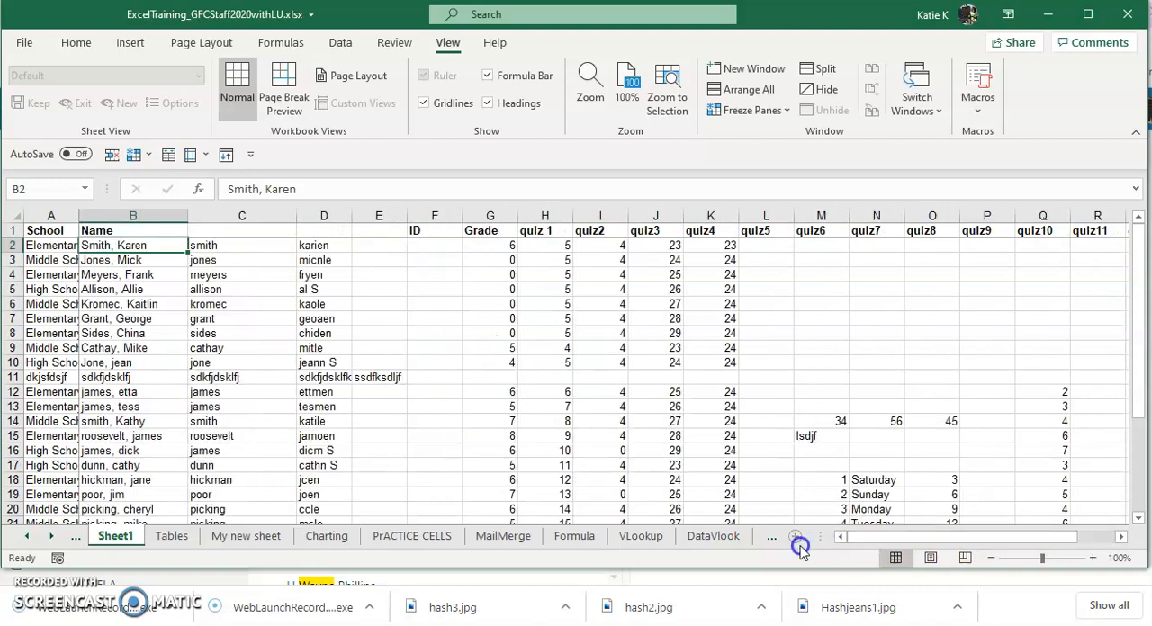
# Unfreeze panes, then refreeze at C2 so row 1 plus School and Name columns stay fixed.
pyautogui.click(788, 110)
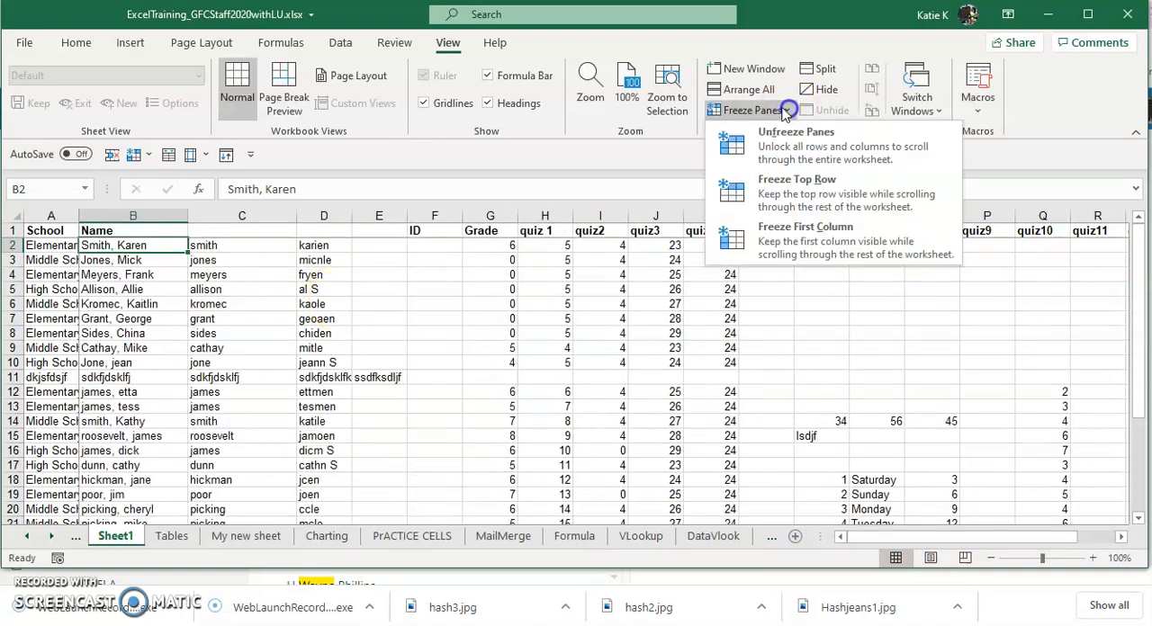
pyautogui.click(795, 135)
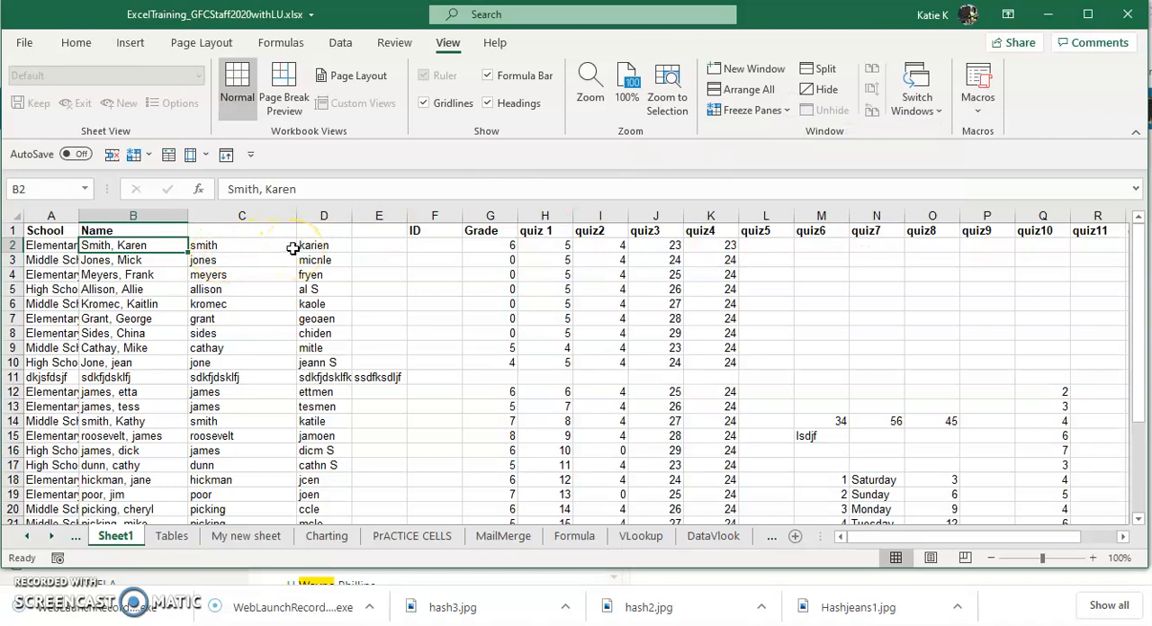
pyautogui.click(239, 245)
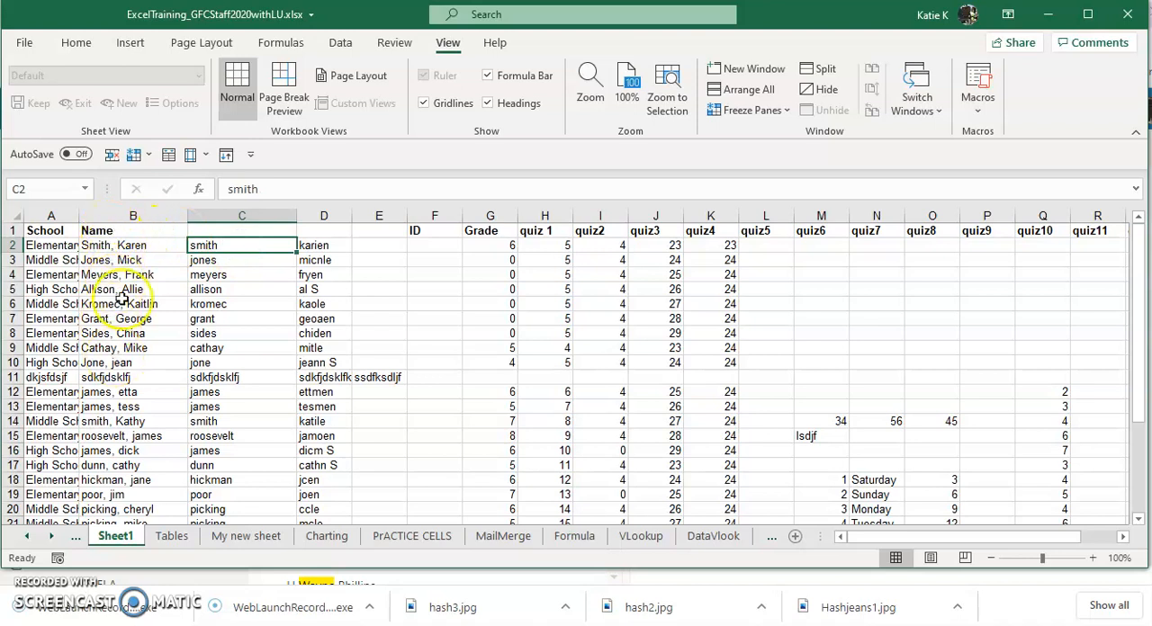
pyautogui.click(752, 110)
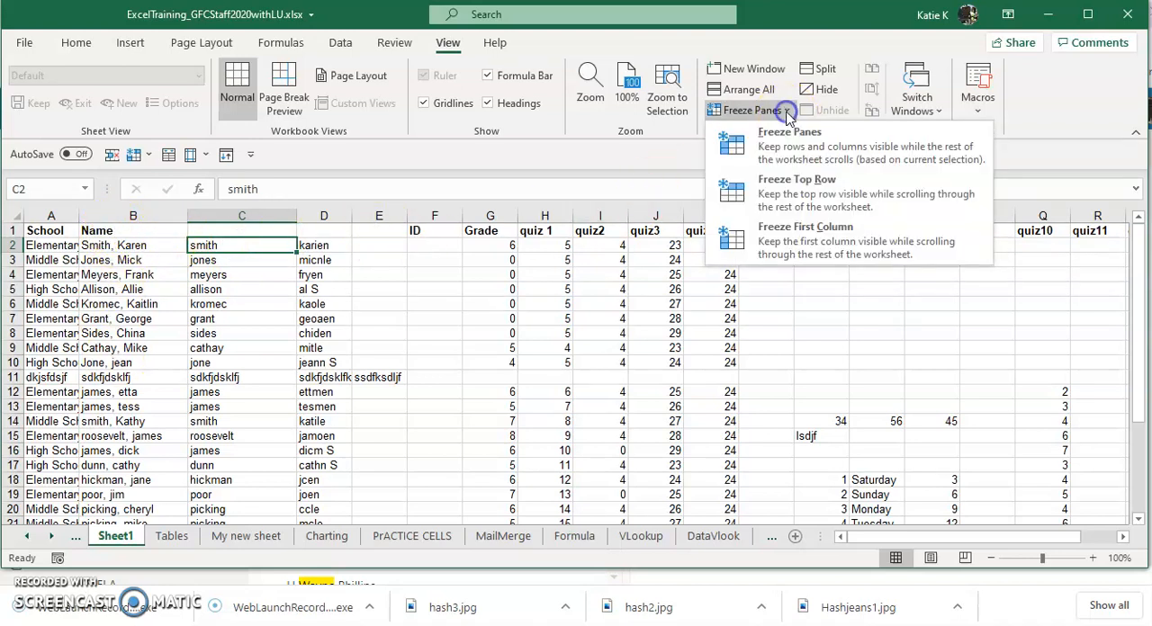
pyautogui.click(774, 157)
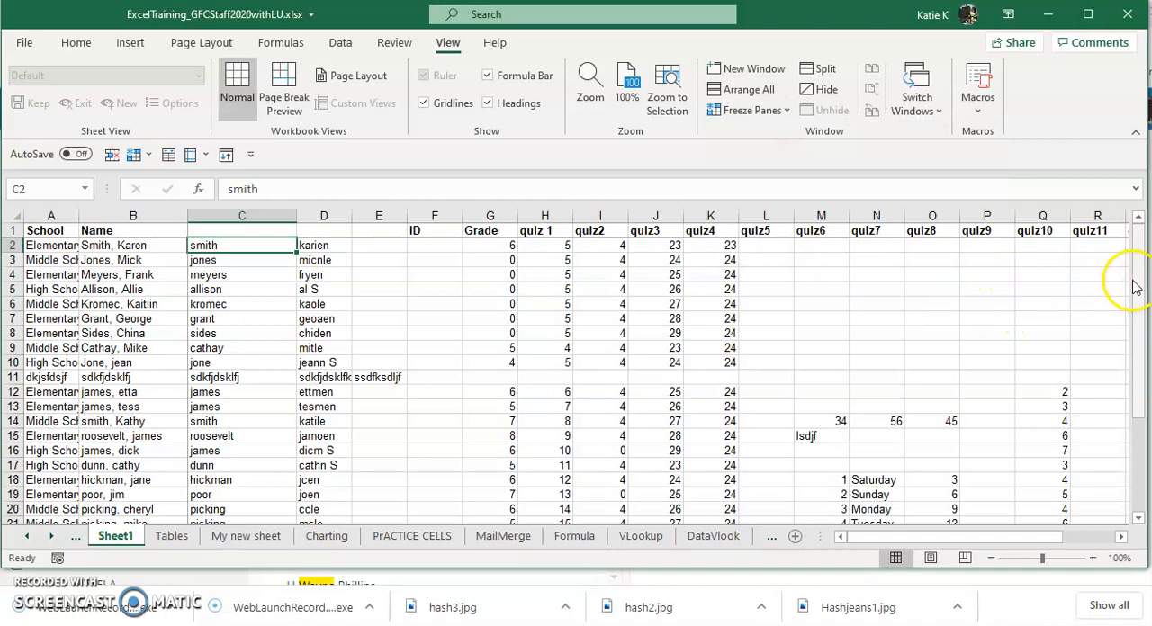
pyautogui.moveTo(1137, 297); pyautogui.dragTo(1137, 270)
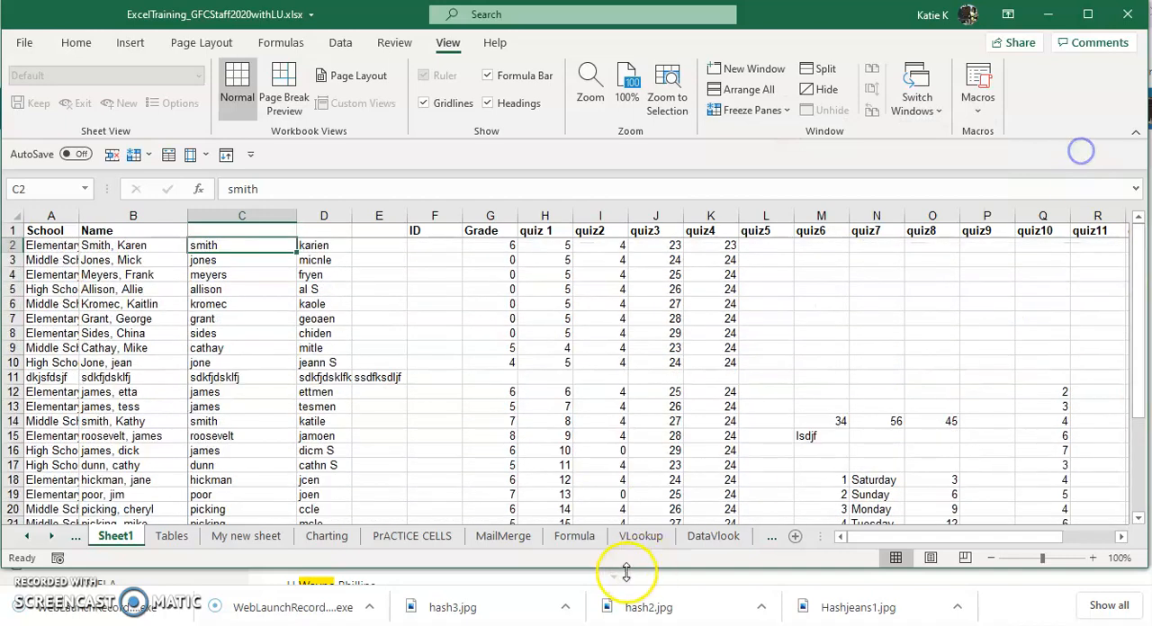
pyautogui.moveTo(895, 537)
pyautogui.mouseDown()
pyautogui.moveTo(970, 538)
pyautogui.moveTo(891, 540)
pyautogui.mouseUp()
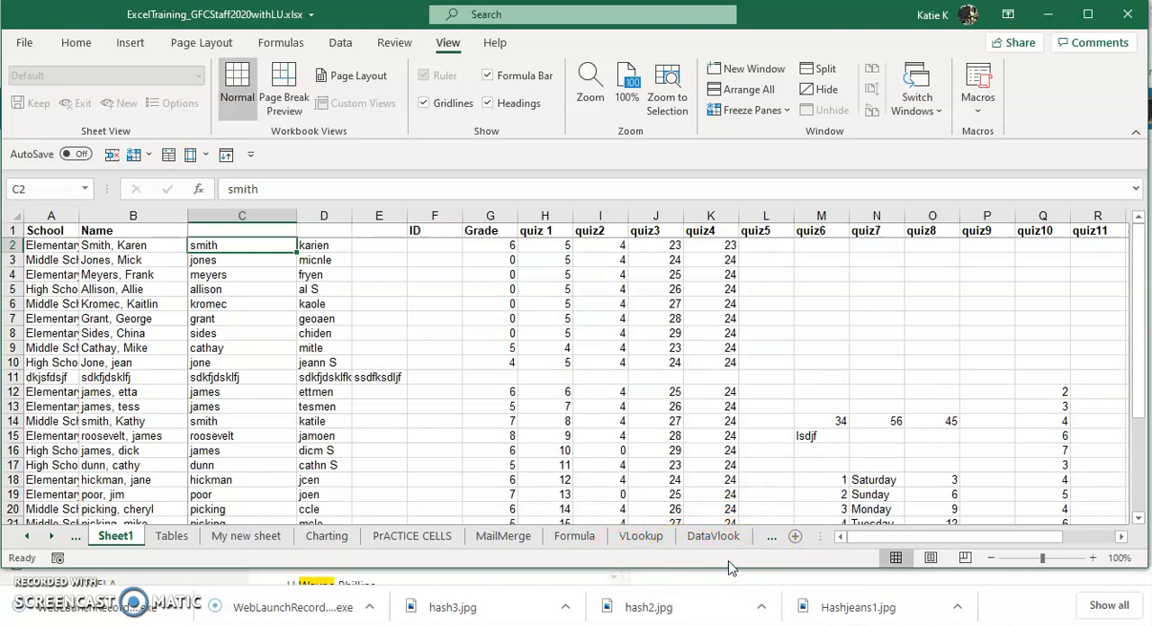
# Select the quiz4 column K and add Minimum and Maximum to the status bar readout.
pyautogui.click(711, 216)
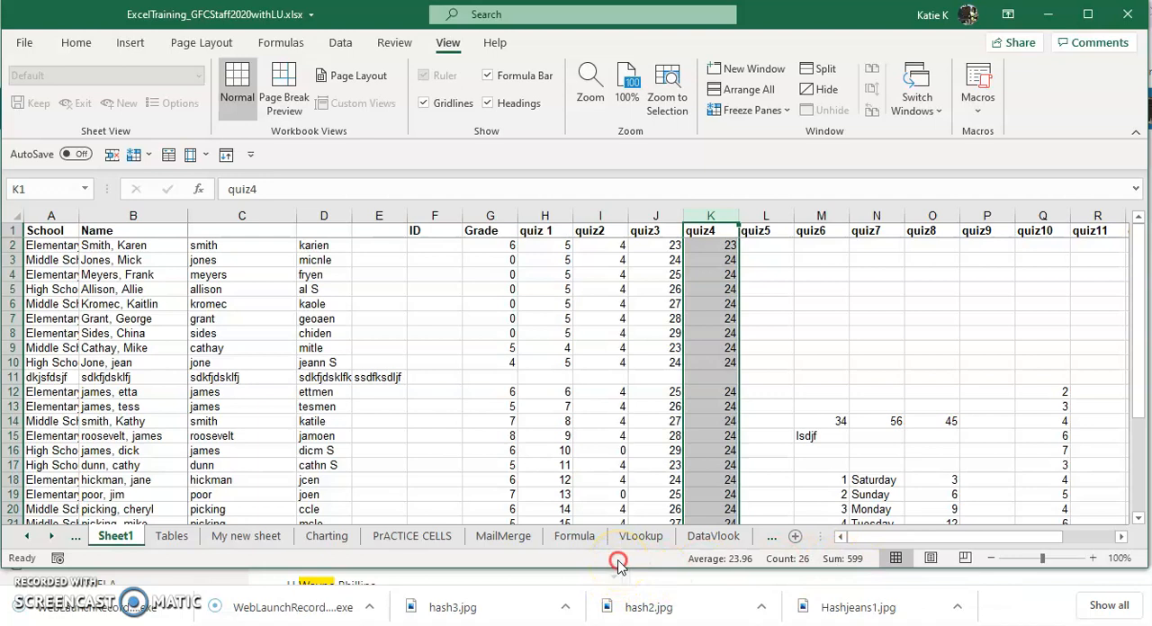
pyautogui.rightClick(617, 560)
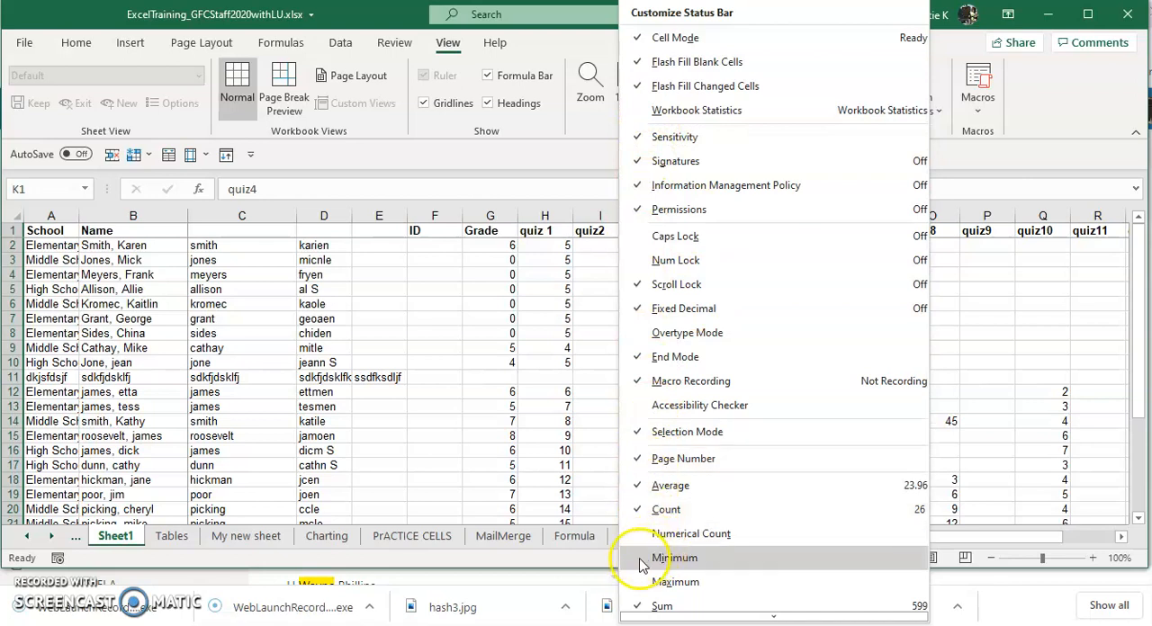
pyautogui.click(644, 560)
pyautogui.click(644, 582)
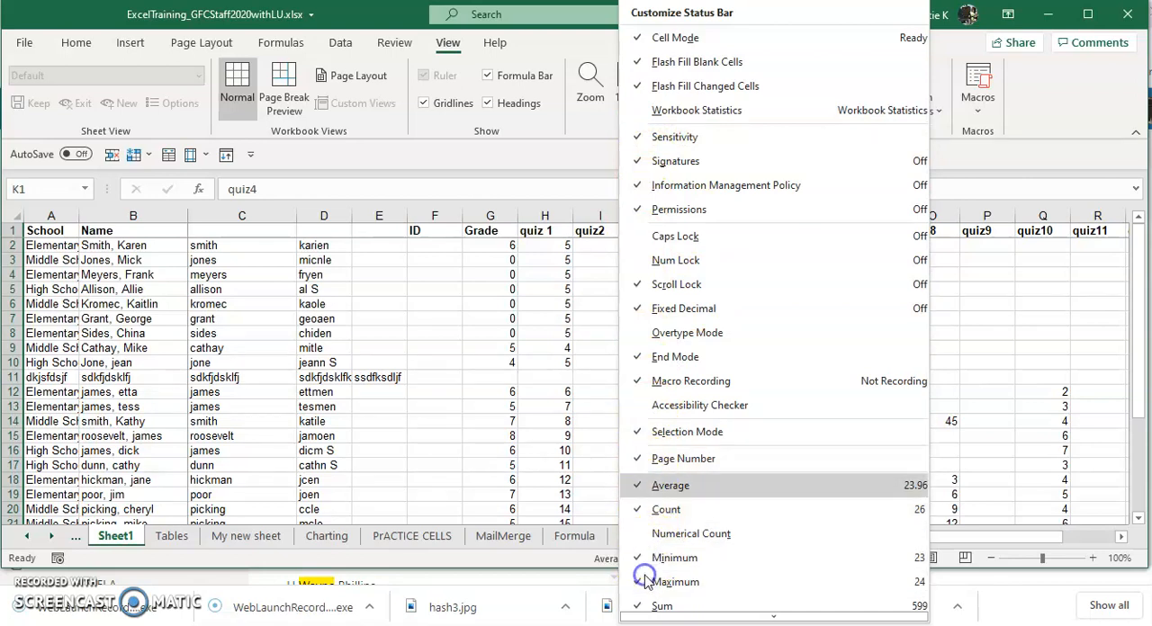
pyautogui.press('Escape')
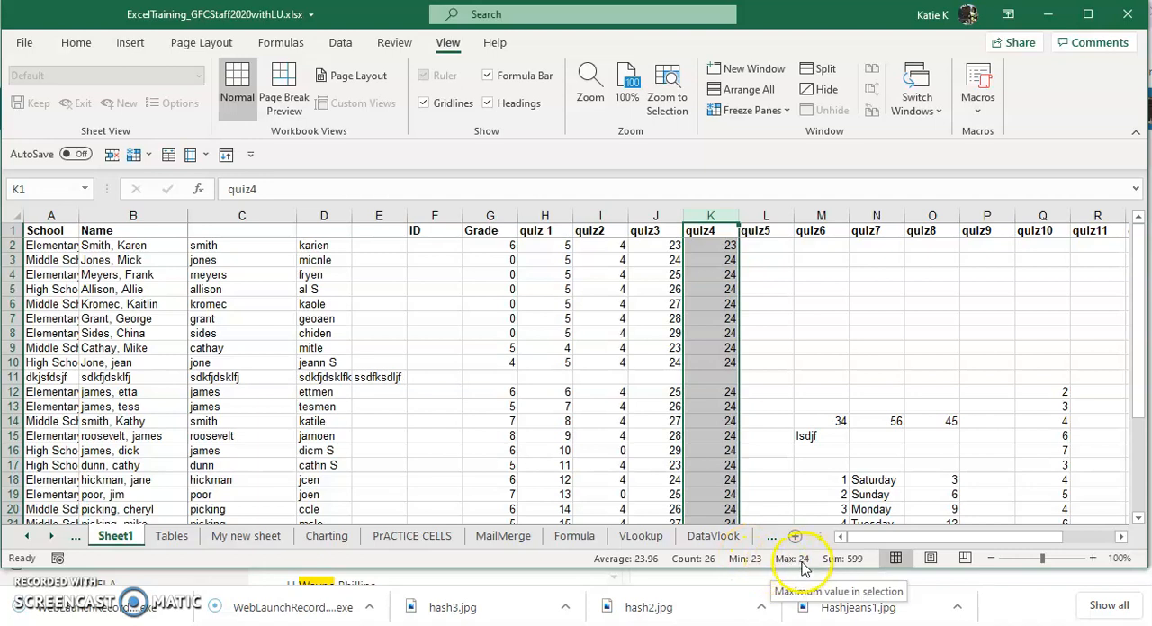
# Select A1:H20 and make it the sheet's print area from Page Layout.
pyautogui.click(886, 349)
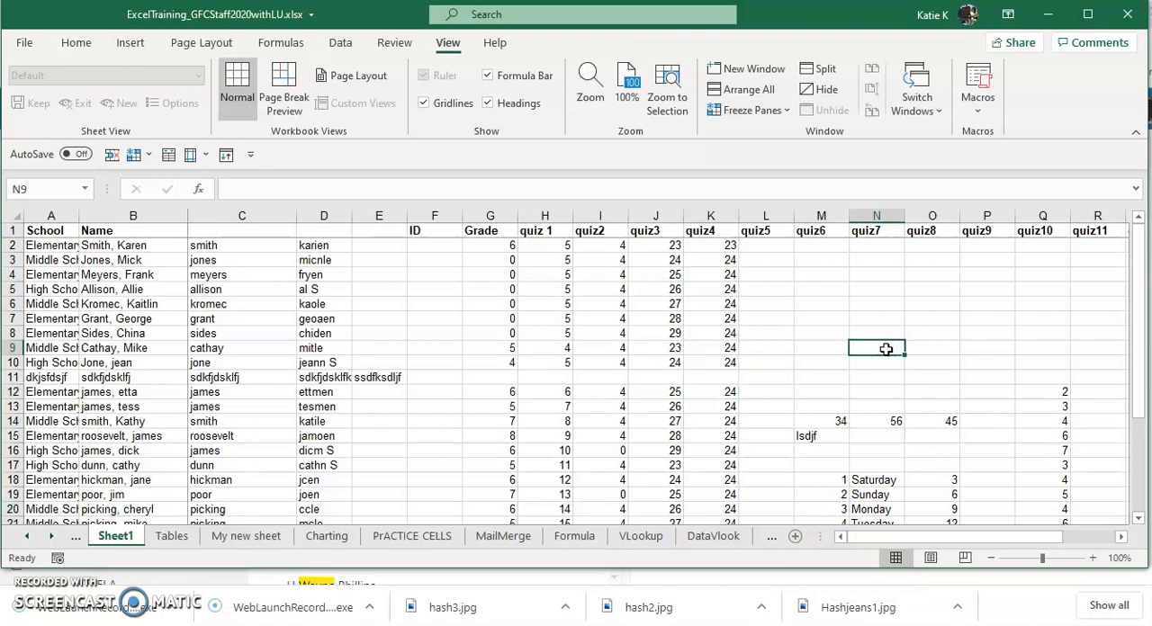
pyautogui.scroll(-1, 886, 349)
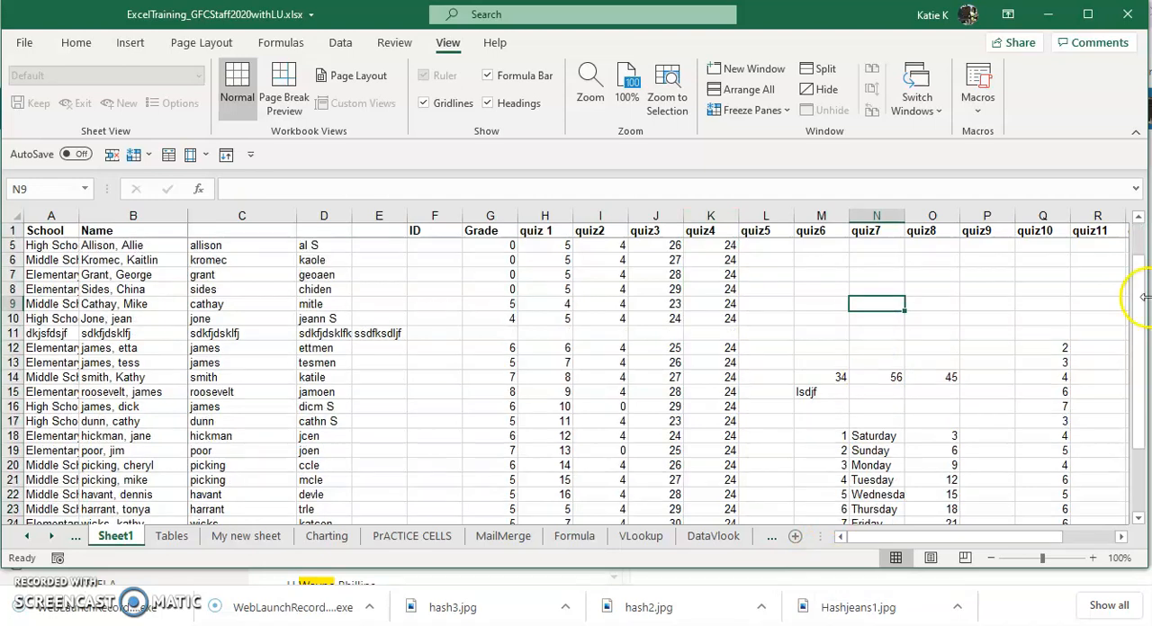
pyautogui.moveTo(1138, 302); pyautogui.dragTo(1138, 441)
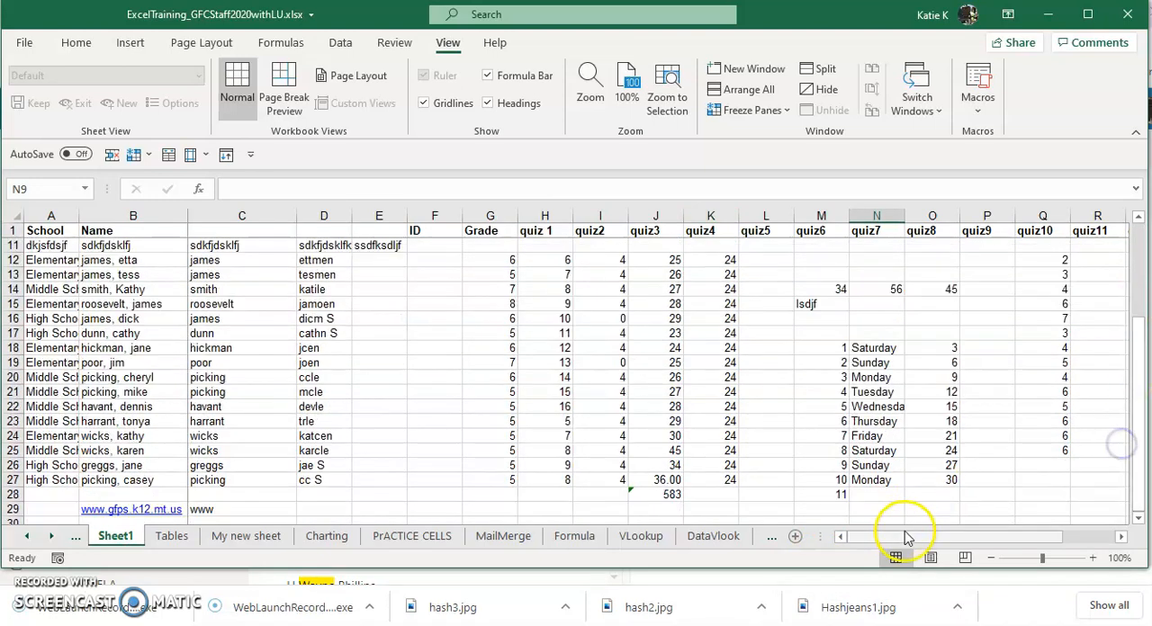
pyautogui.moveTo(918, 538)
pyautogui.mouseDown()
pyautogui.moveTo(953, 538)
pyautogui.moveTo(836, 540)
pyautogui.mouseUp()
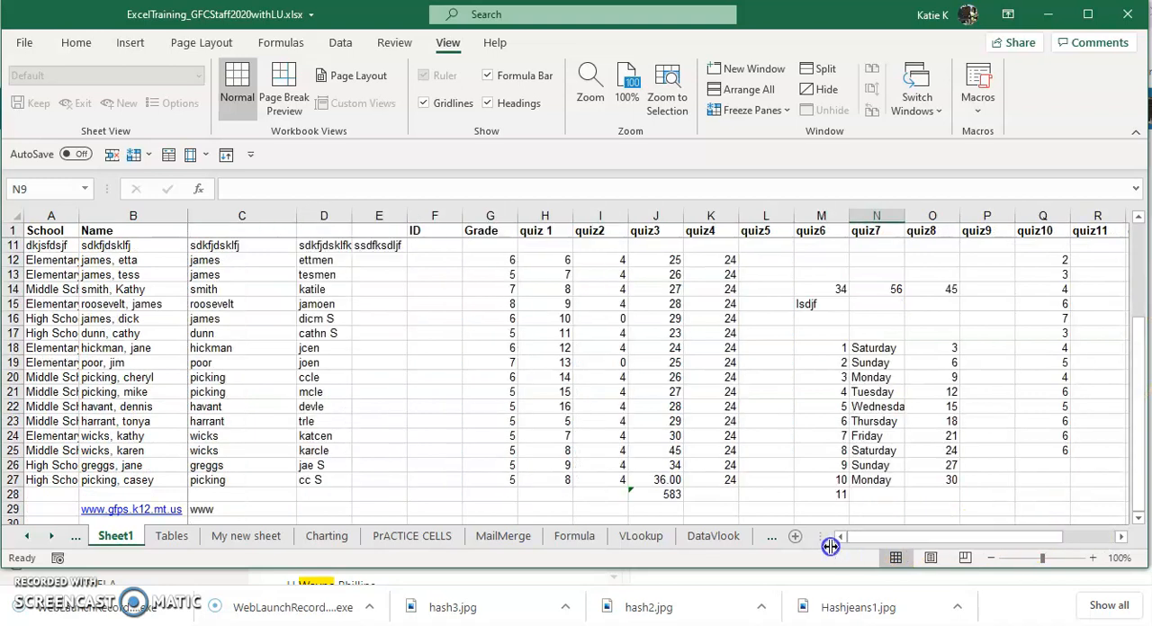
pyautogui.moveTo(1141, 464); pyautogui.dragTo(1141, 297)
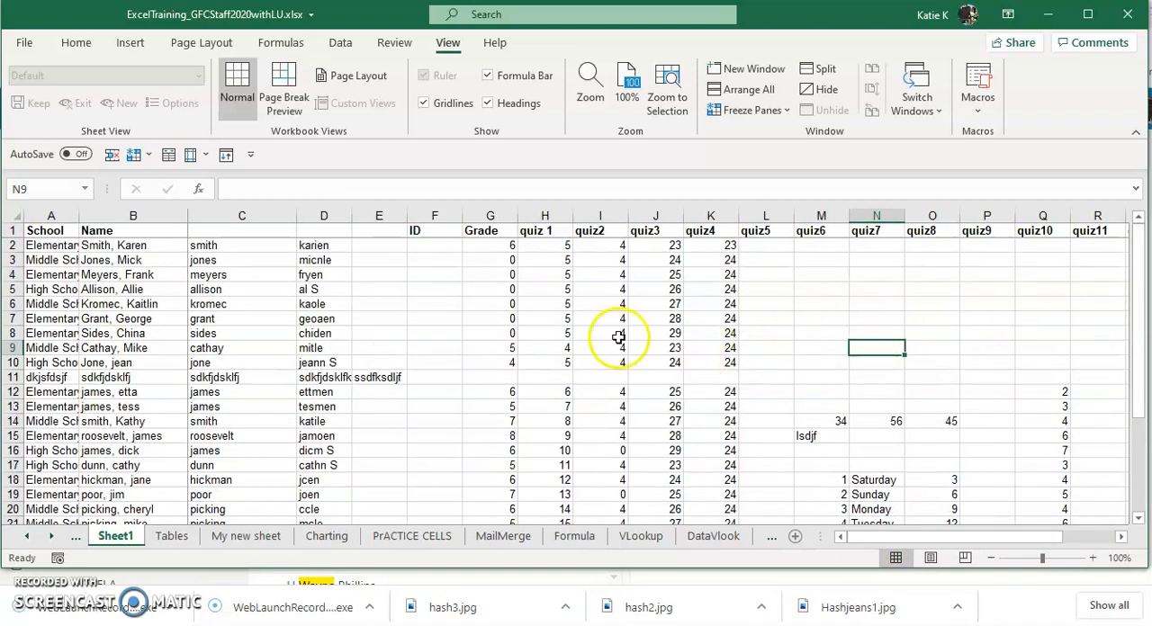
pyautogui.moveTo(45, 230)
pyautogui.mouseDown()
pyautogui.moveTo(517, 448)
pyautogui.moveTo(549, 509)
pyautogui.mouseUp()
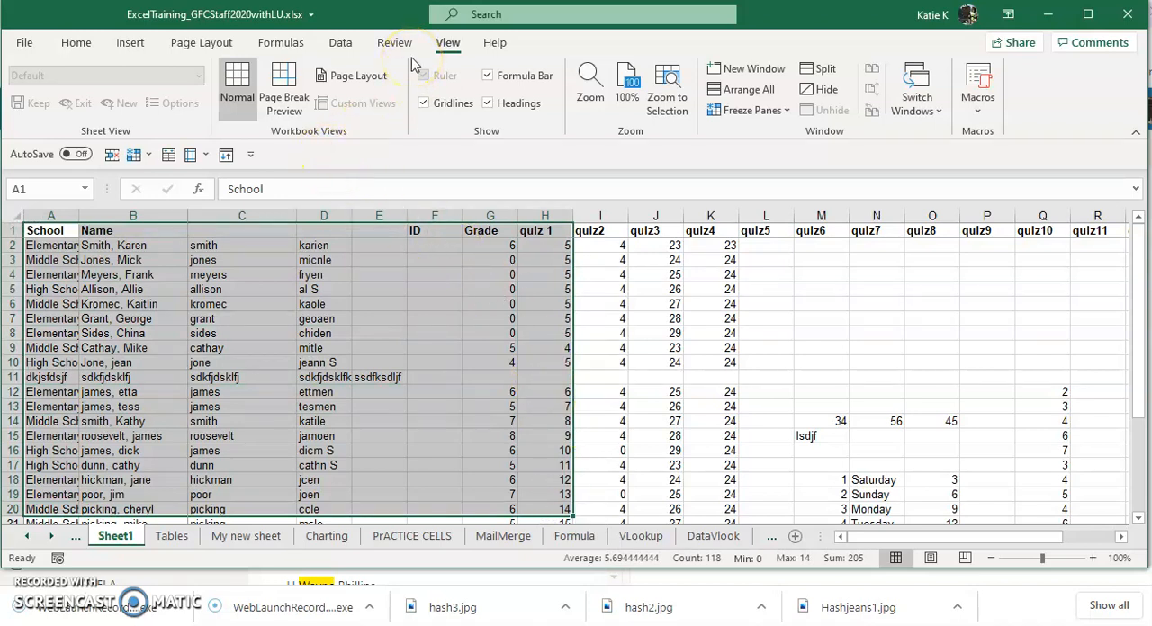
pyautogui.click(201, 42)
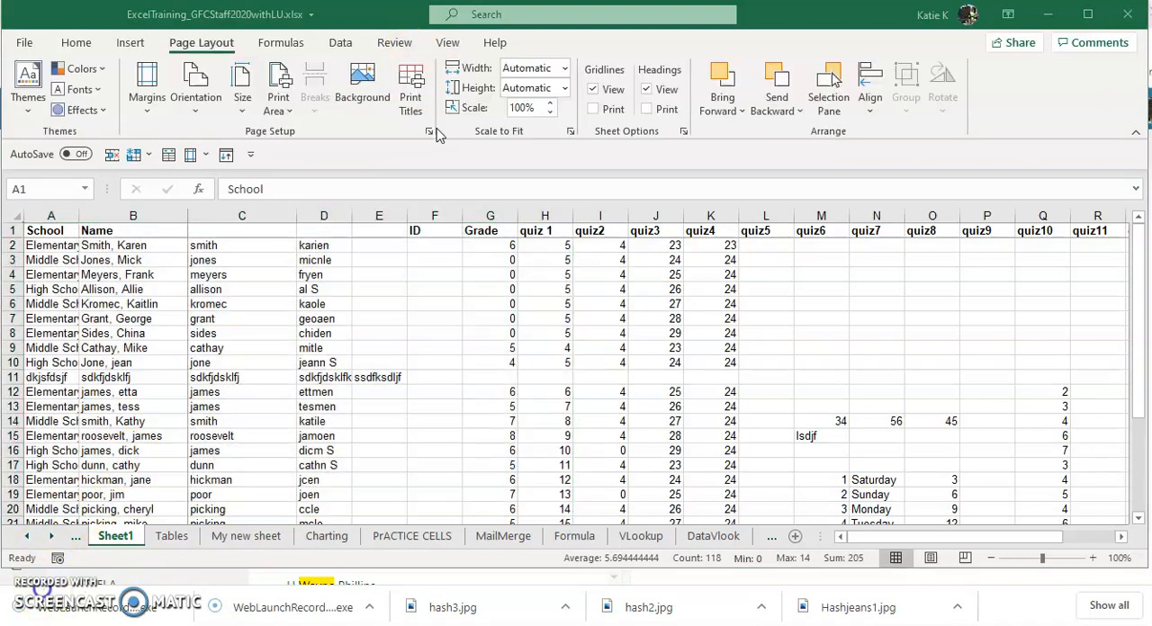
pyautogui.click(196, 42)
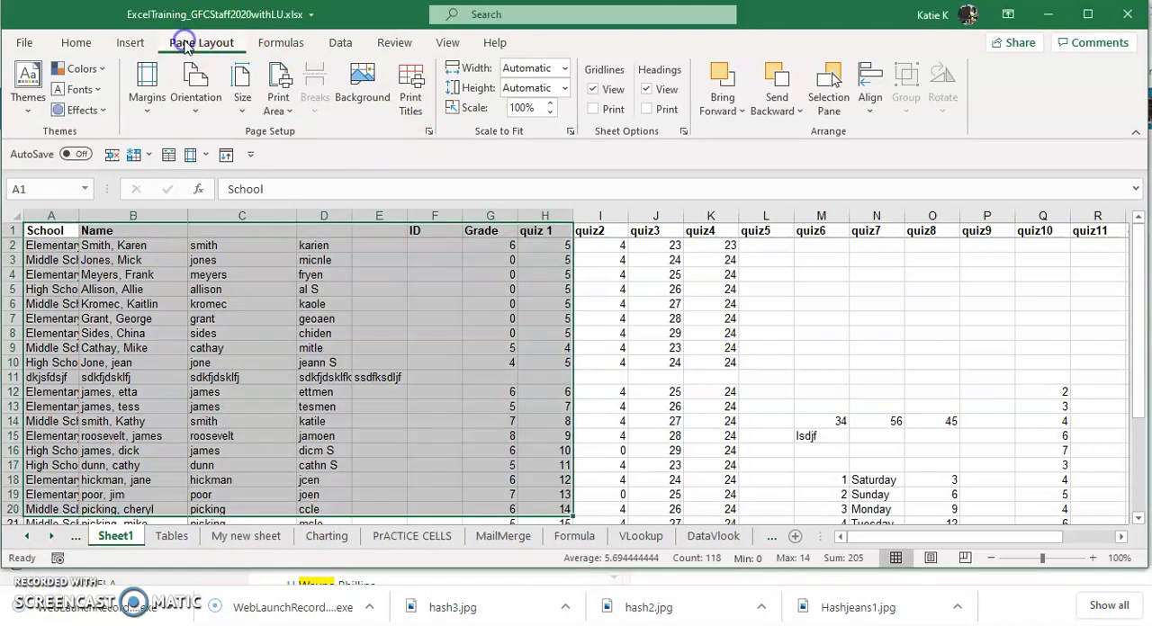
pyautogui.click(289, 112)
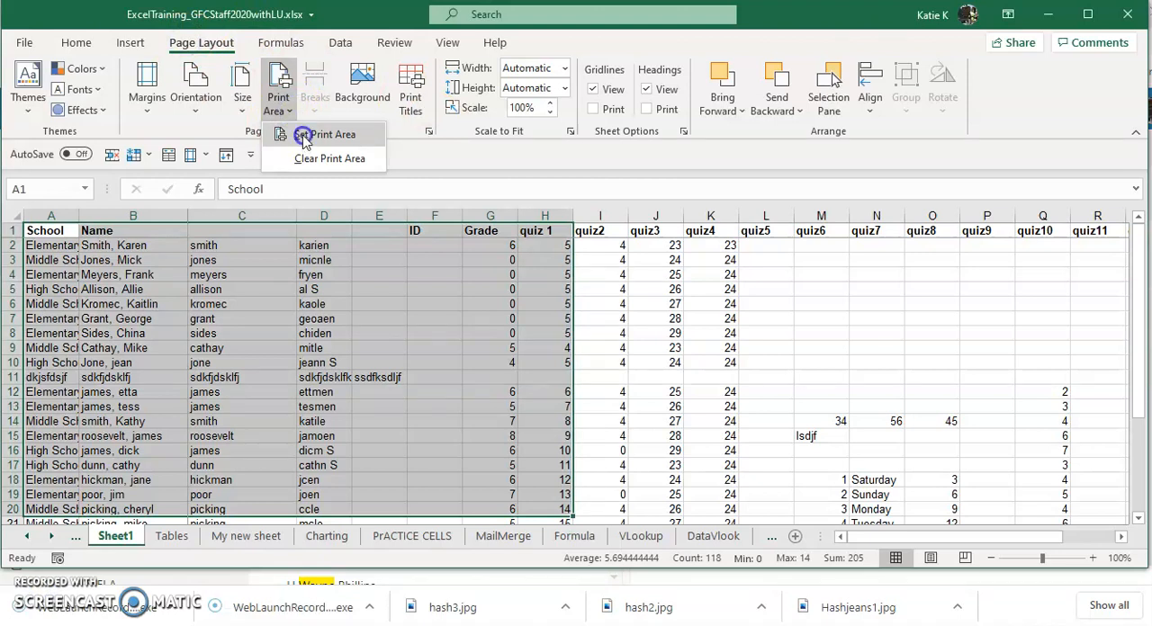
pyautogui.click(304, 135)
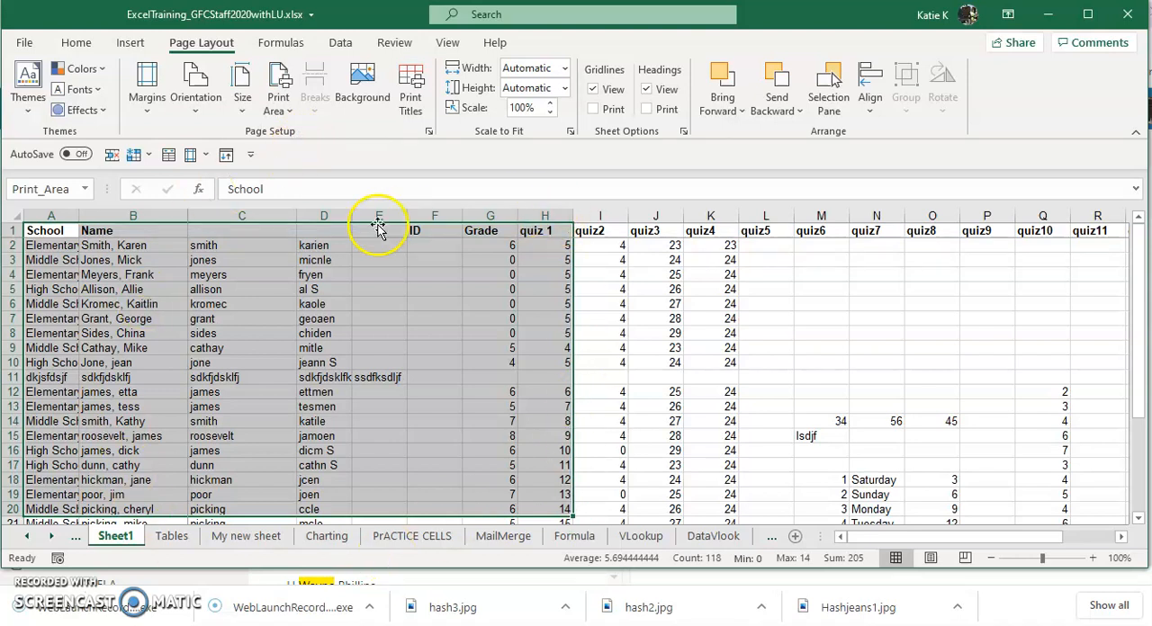
pyautogui.click(25, 42)
pyautogui.click(66, 314)
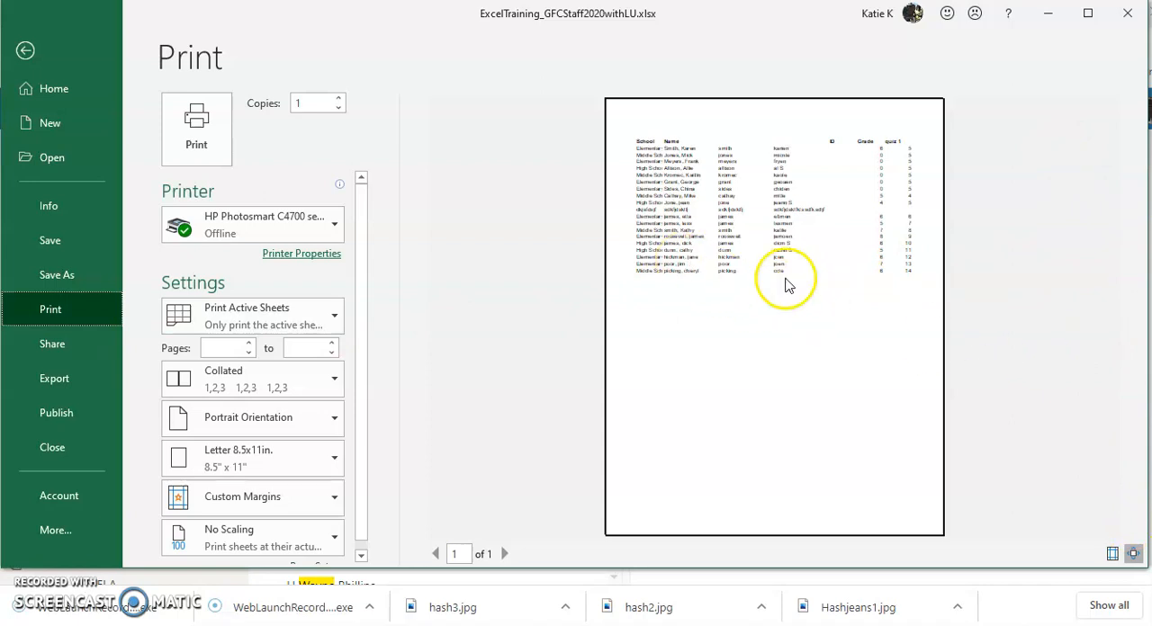
pyautogui.click(309, 542)
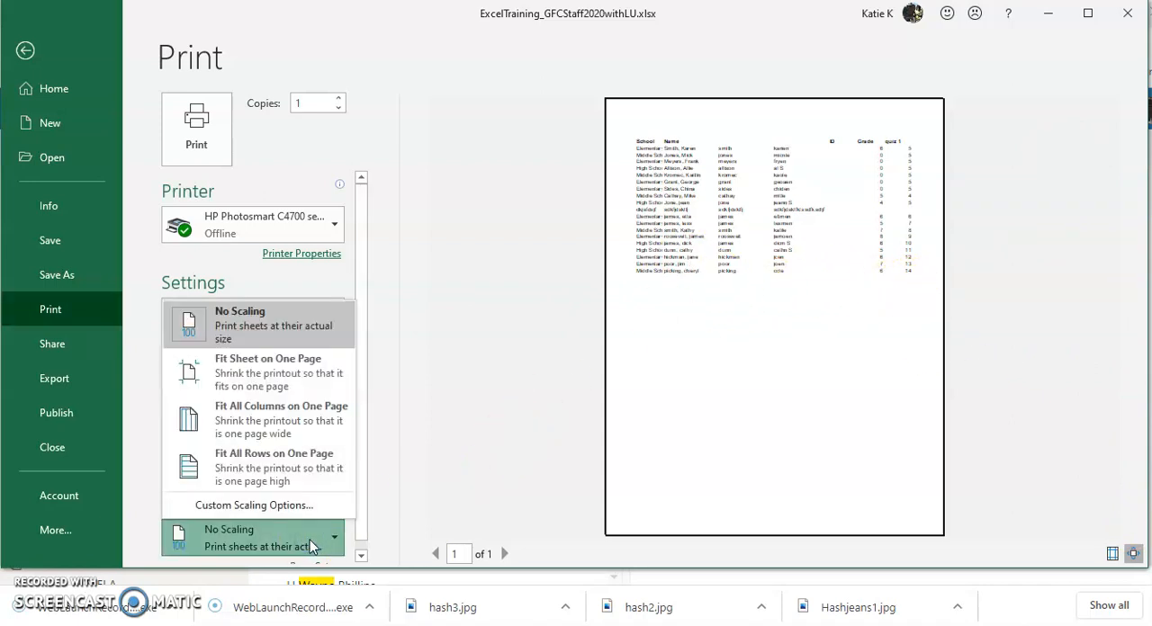
pyautogui.click(418, 374)
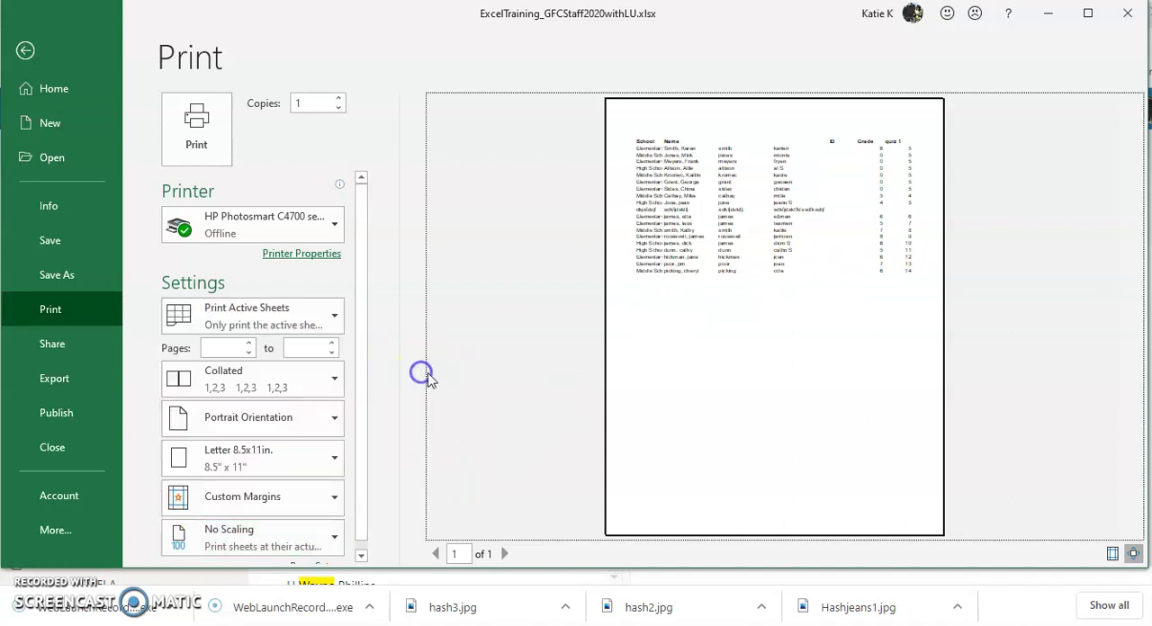
pyautogui.click(297, 423)
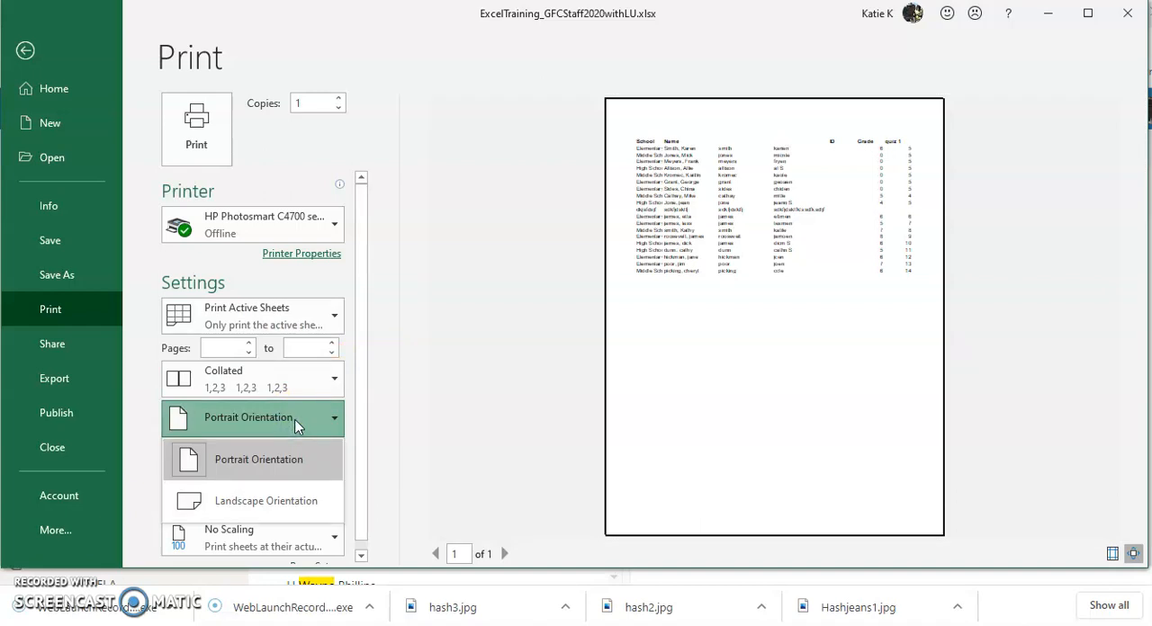
pyautogui.click(297, 423)
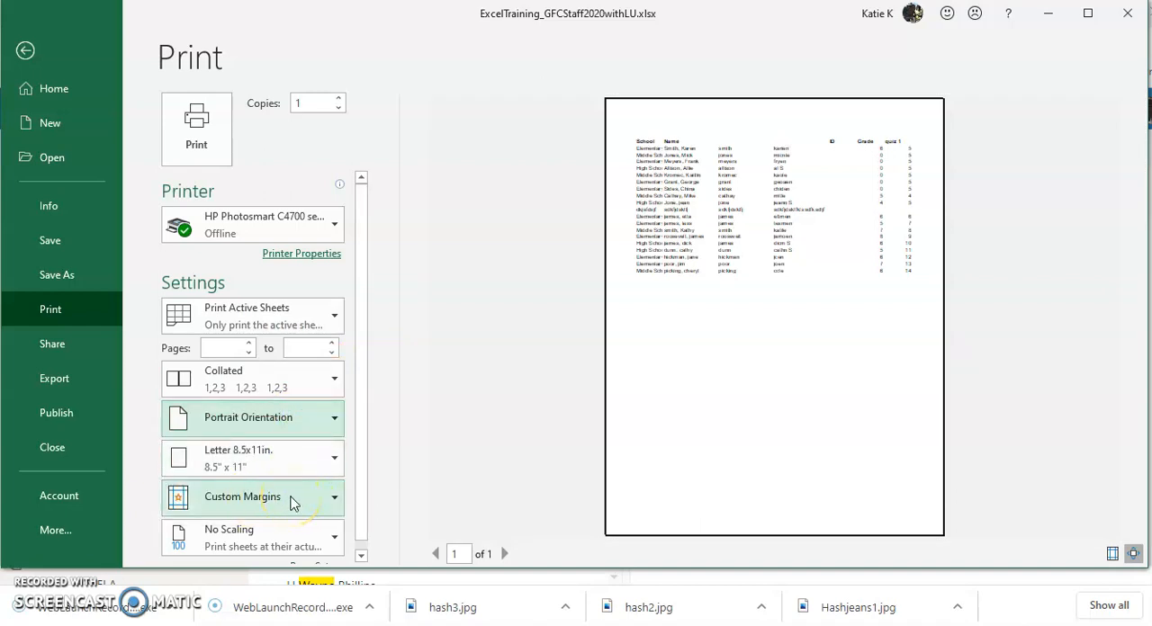
pyautogui.click(25, 52)
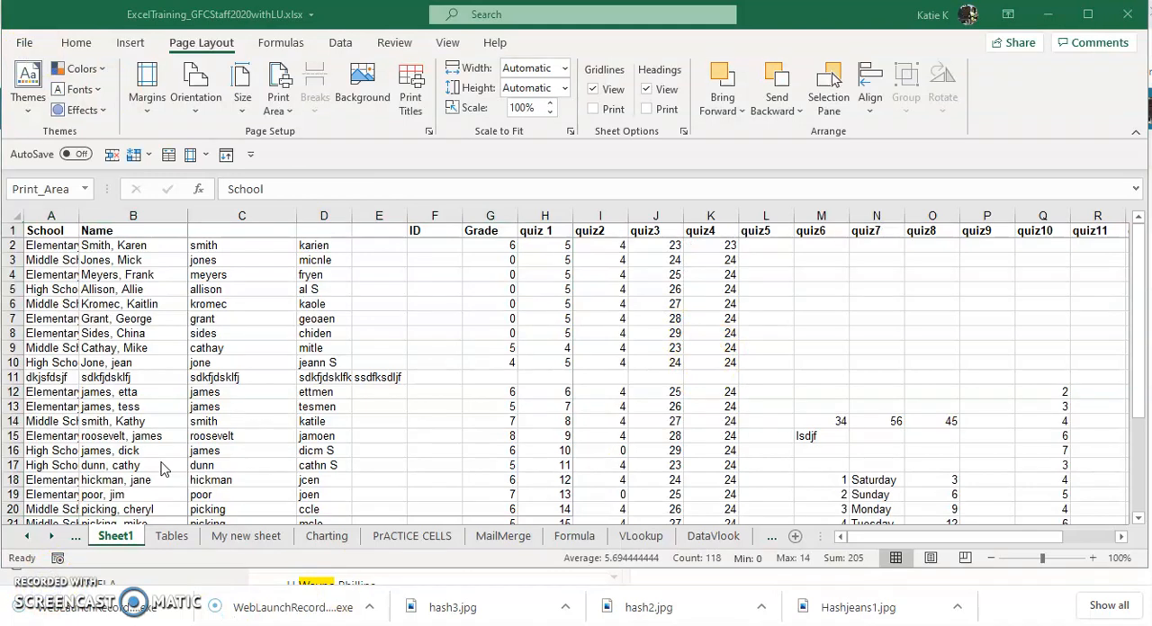
# Open Save As, review the file formats, keep Excel Workbook (*.xlsx) and focus the file name box.
pyautogui.click(25, 42)
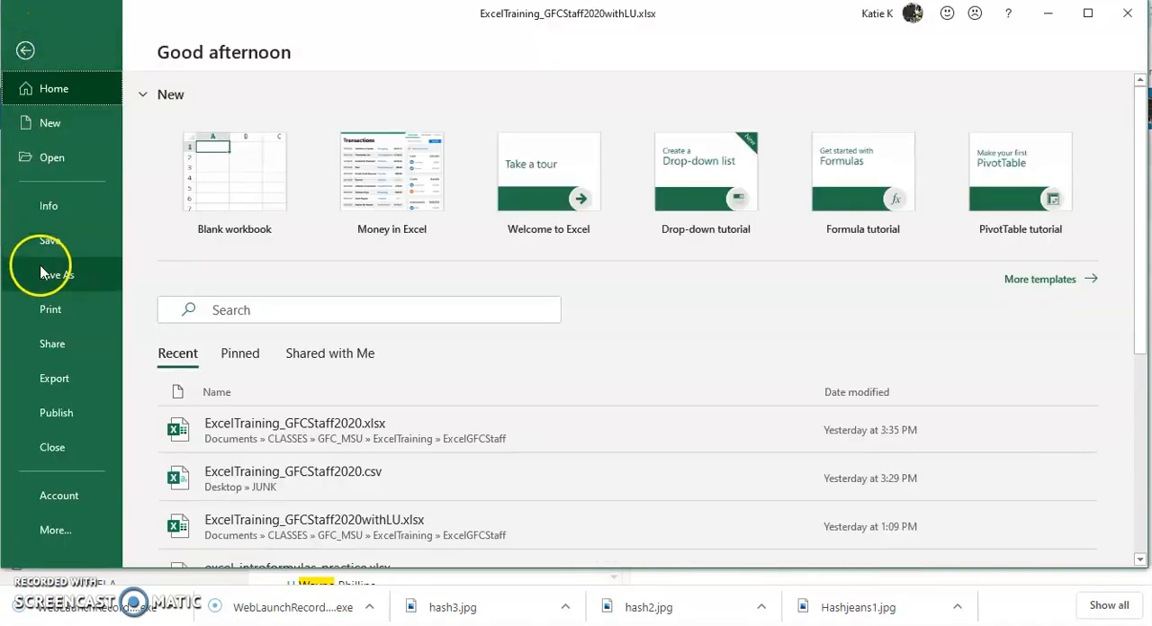
pyautogui.click(56, 274)
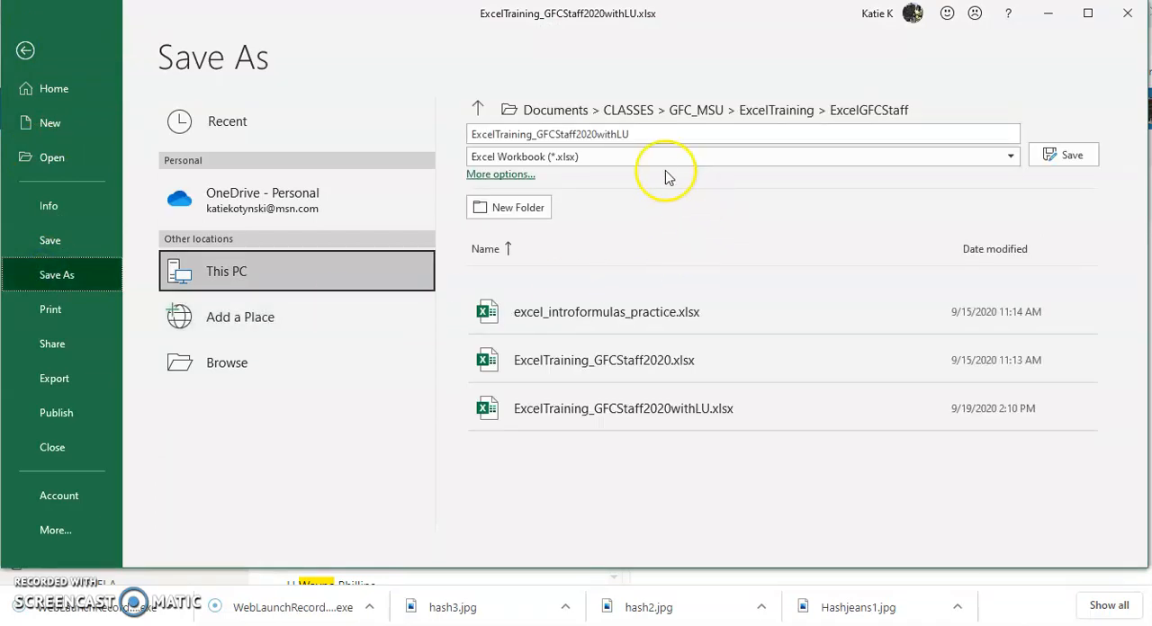
pyautogui.click(664, 158)
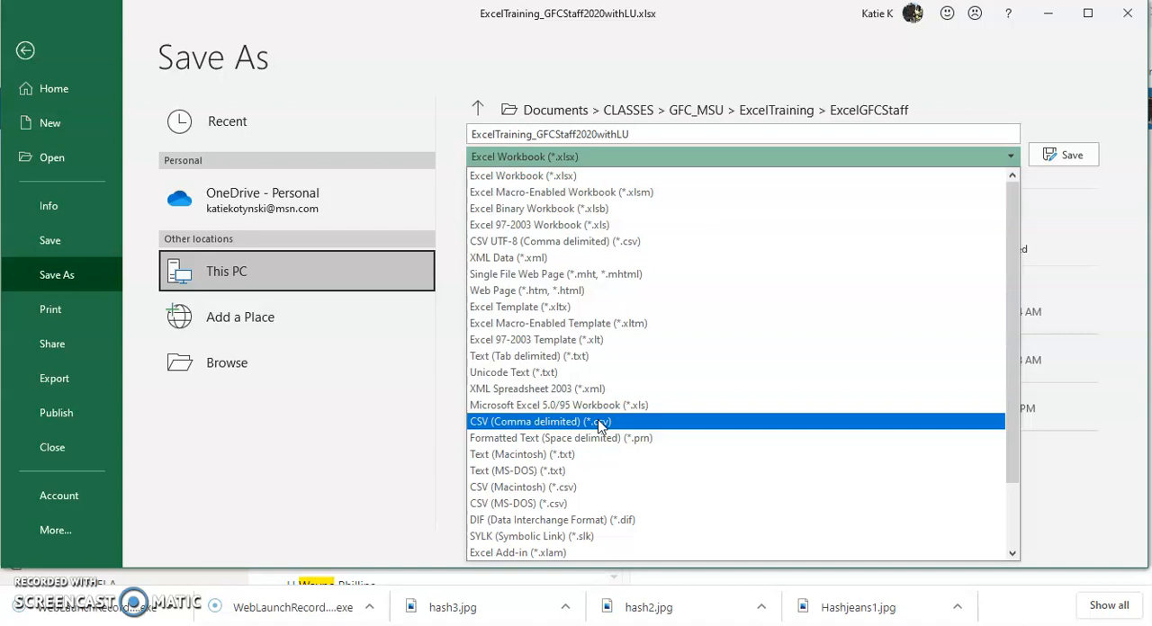
pyautogui.click(545, 51)
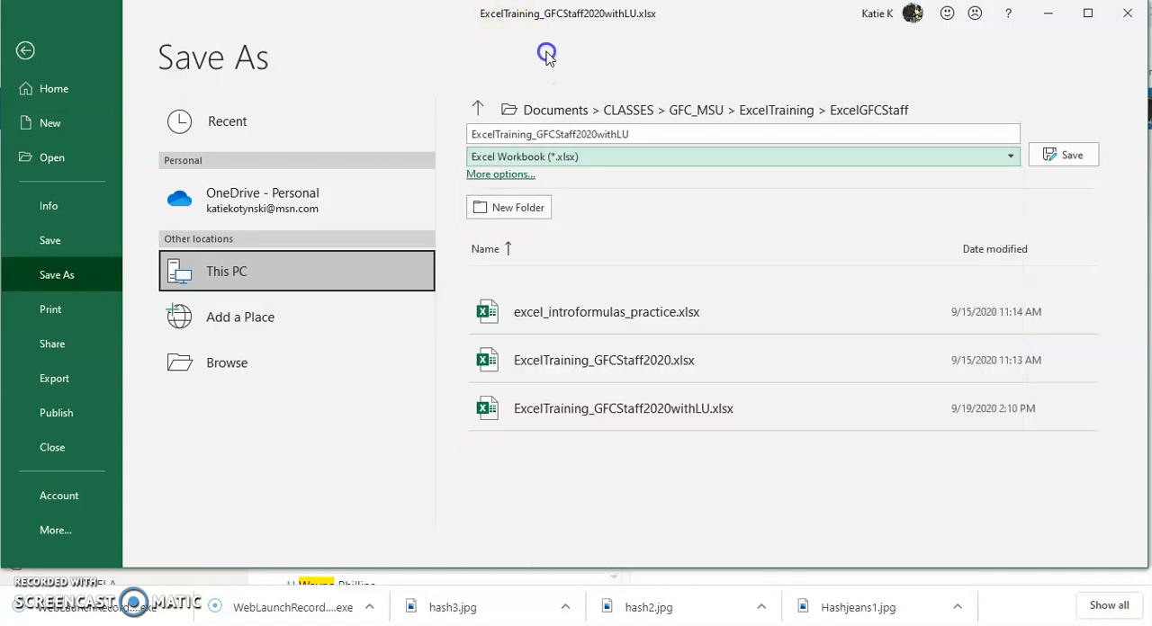
pyautogui.click(618, 157)
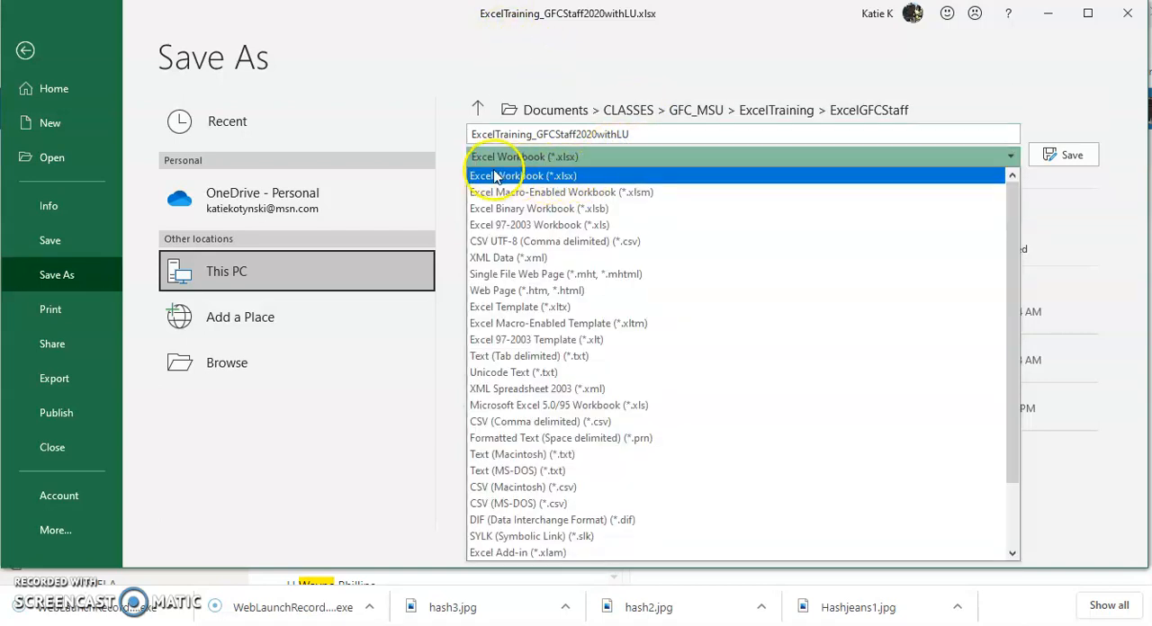
pyautogui.click(544, 176)
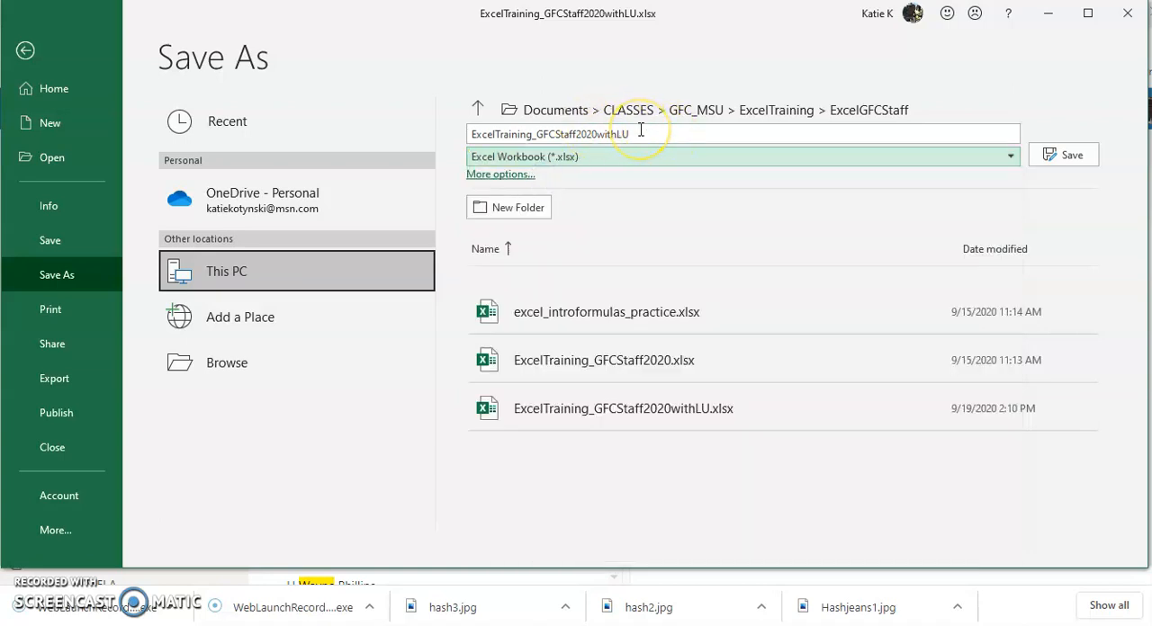
pyautogui.click(640, 133)
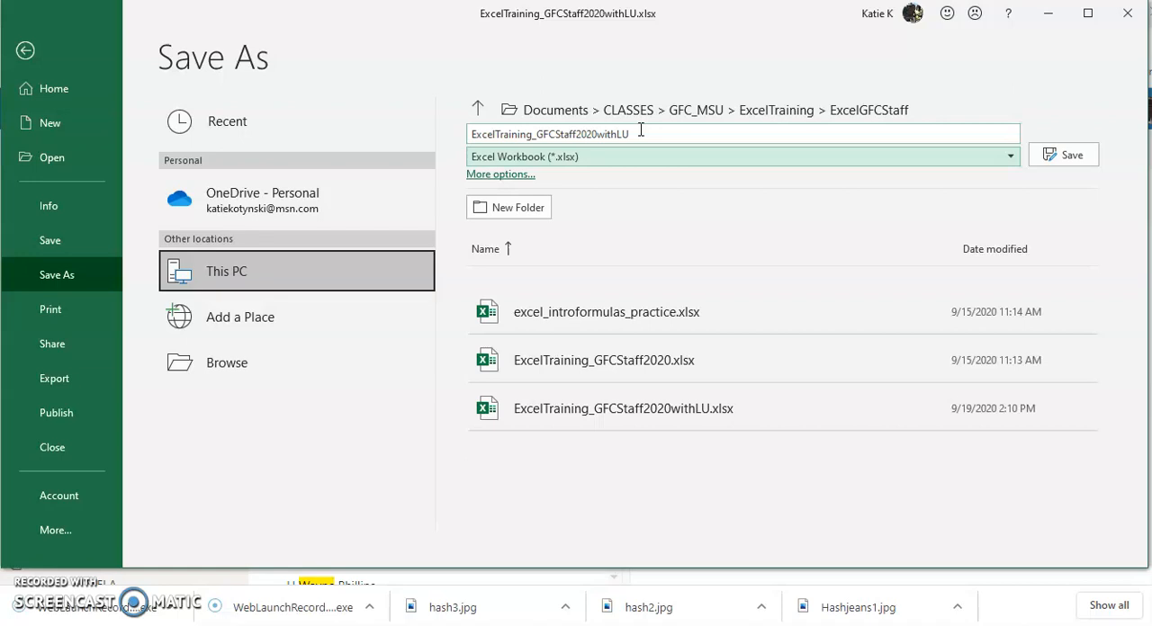